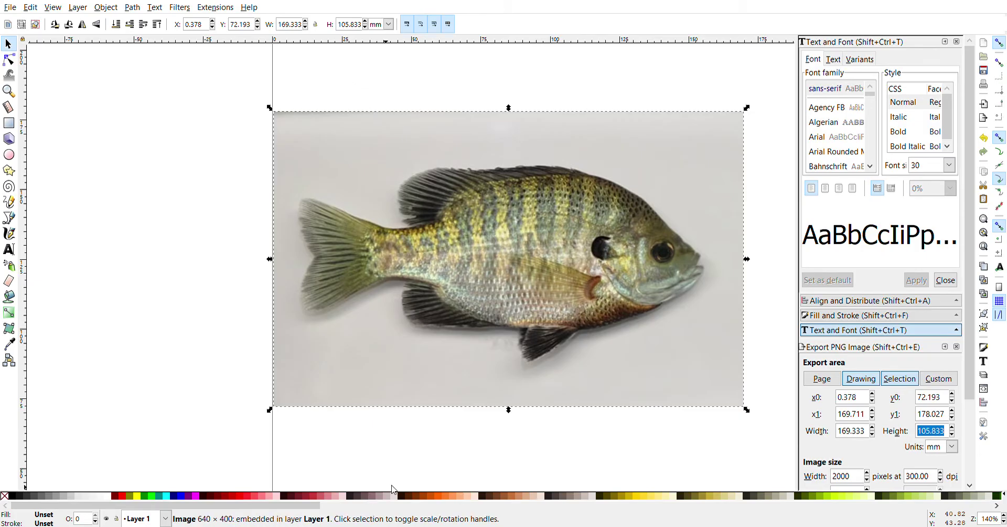
Step: Trace a first Bezier path from the snout over the forehead and along the back
scroll(519, 270, up, 1)
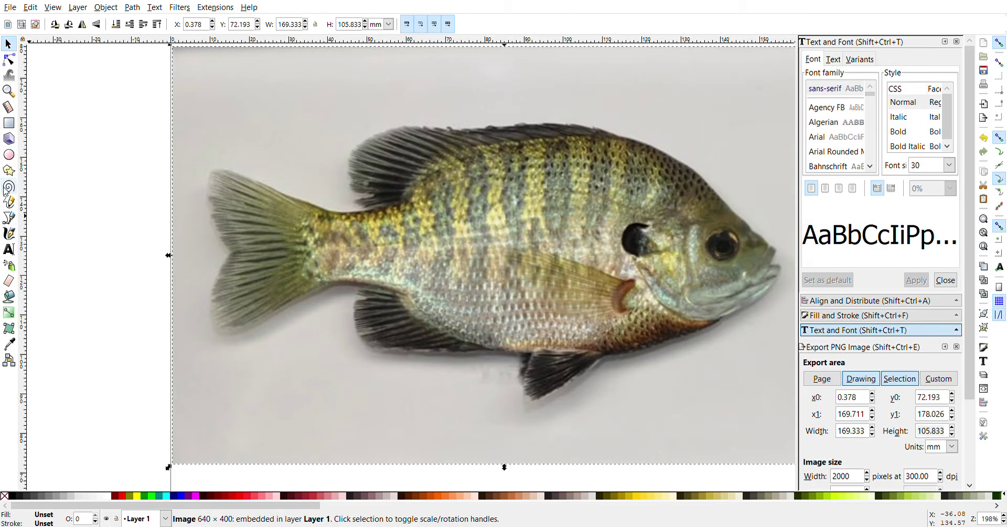
click(9, 217)
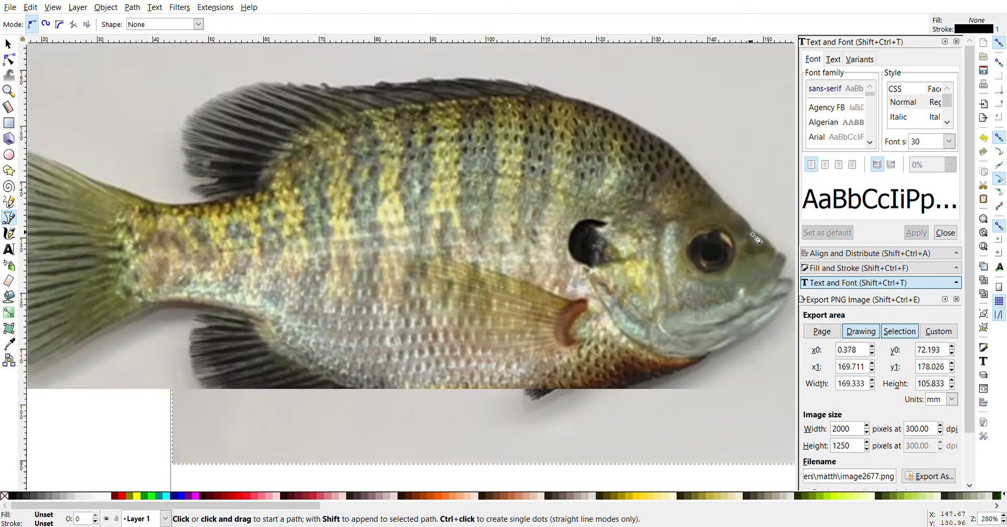
scroll(761, 247, up, 1)
scroll(667, 250, right, 2)
scroll(668, 251, up, 2)
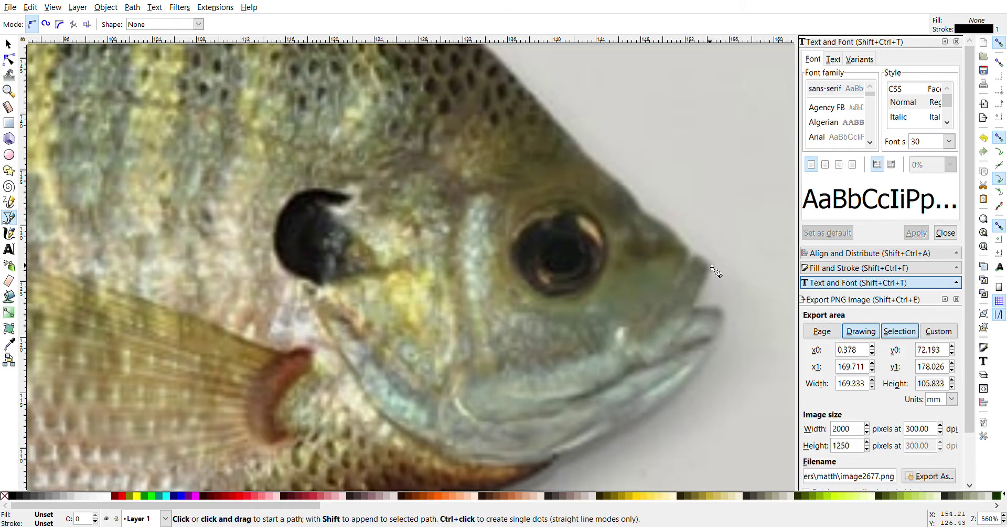
click(715, 270)
scroll(703, 315, up, 3)
scroll(577, 220, up, 2)
scroll(544, 166, down, 1)
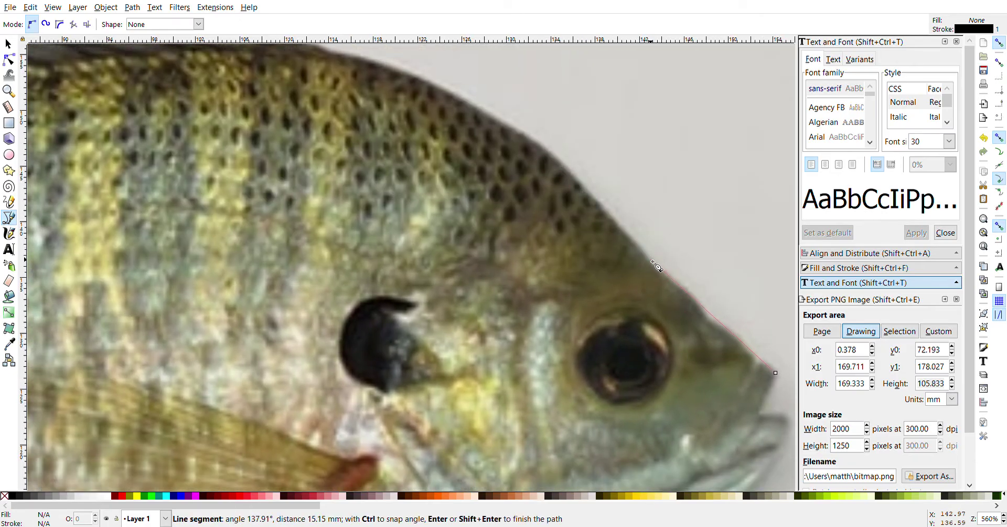
drag(664, 275, 637, 242)
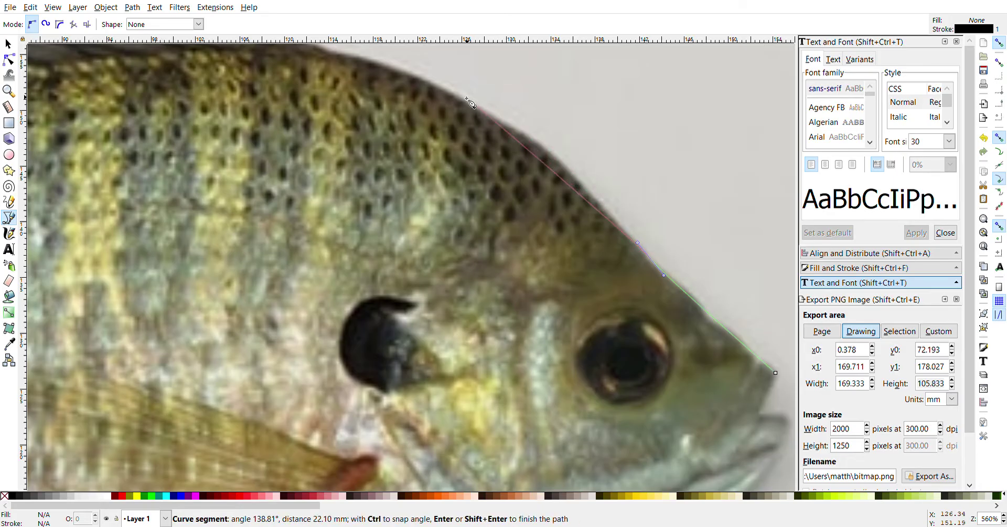
drag(394, 68, 293, 53)
key(Return)
Step: Trace a second path along the back, over the dorsal fin and down toward the tail
scroll(441, 184, up, 5)
scroll(441, 183, left, 5)
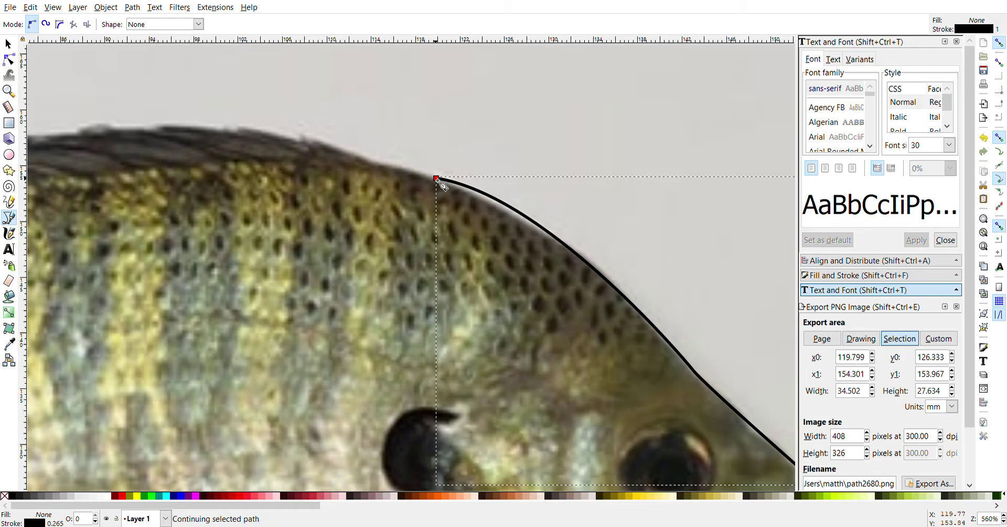
key(minus)
key(minus)
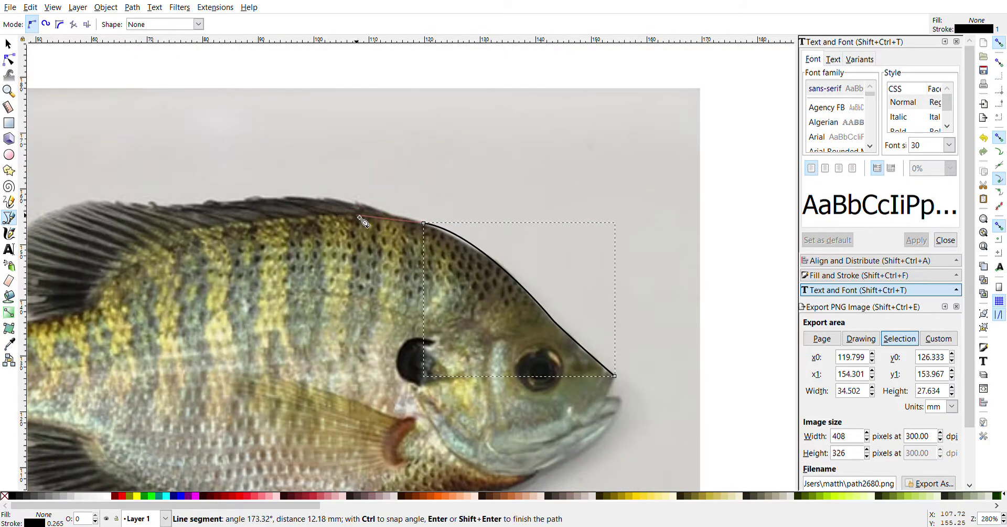
drag(387, 218, 517, 189)
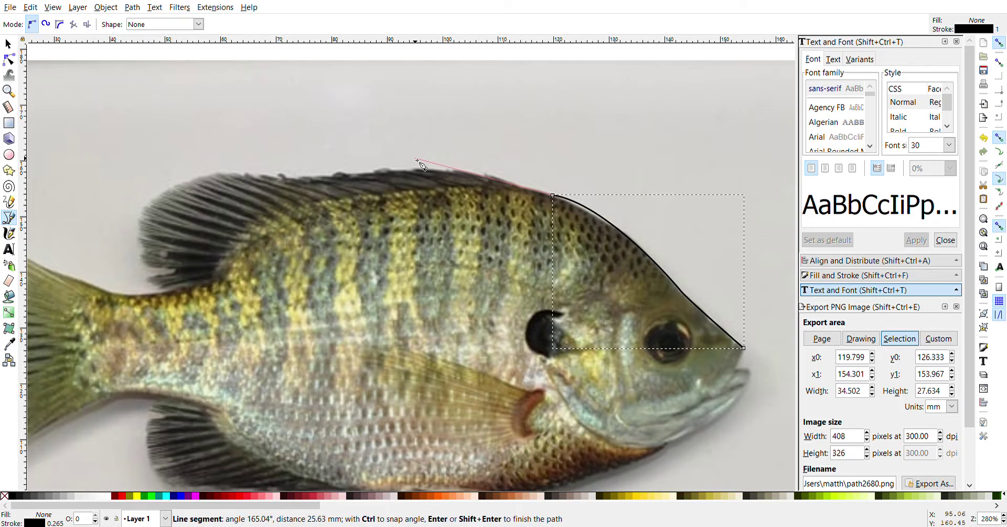
drag(412, 158, 372, 159)
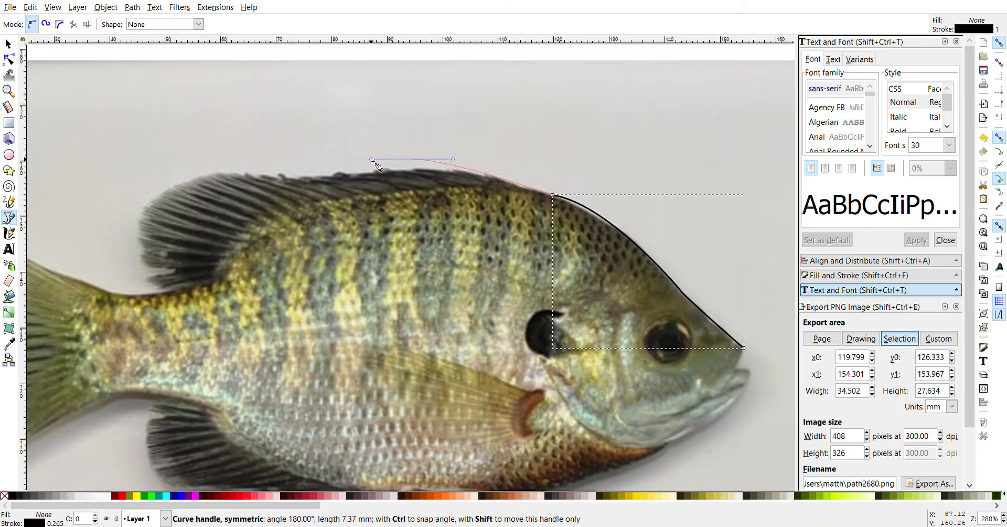
drag(158, 198, 135, 237)
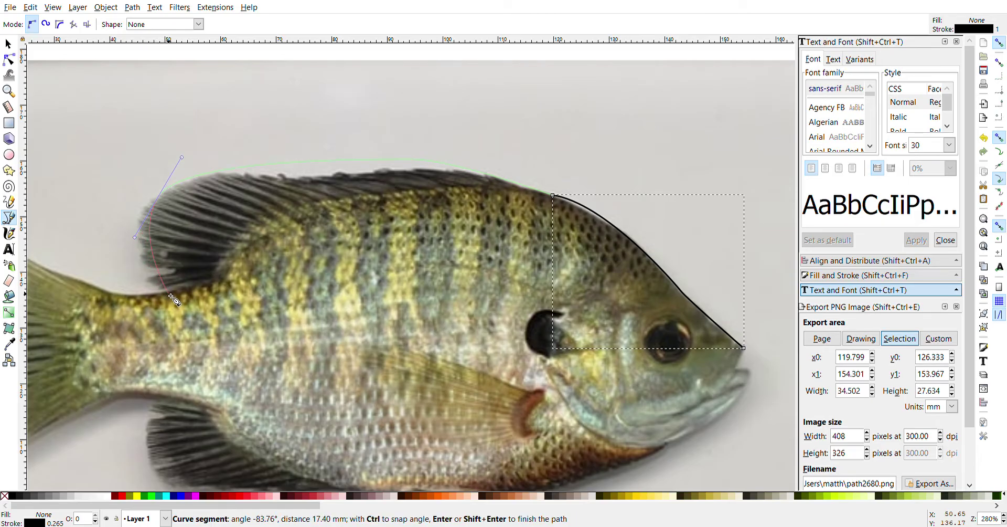
drag(170, 296, 180, 301)
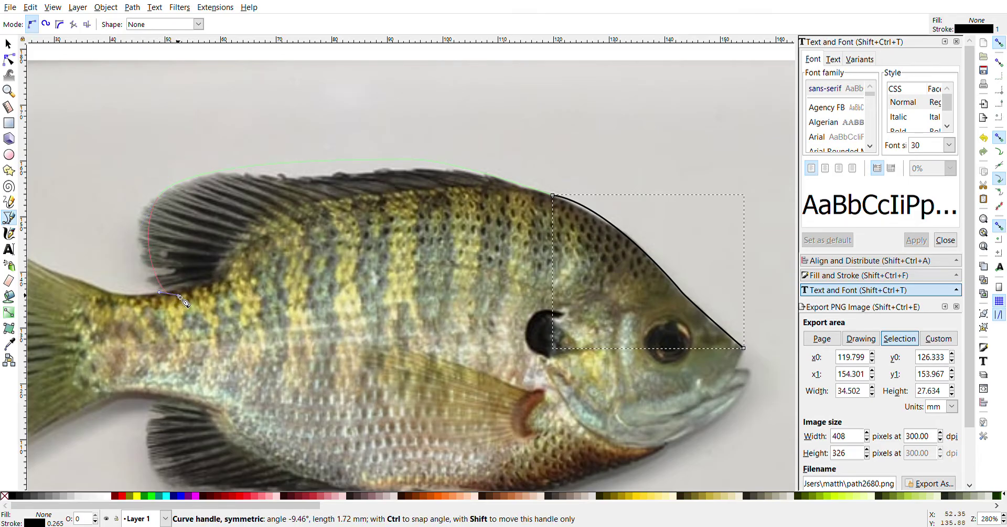
key(Return)
Step: Extend the outline around the upper tail, tail fork and lower lobe to the rear fin
scroll(236, 236, down, 6)
scroll(306, 171, left, 7)
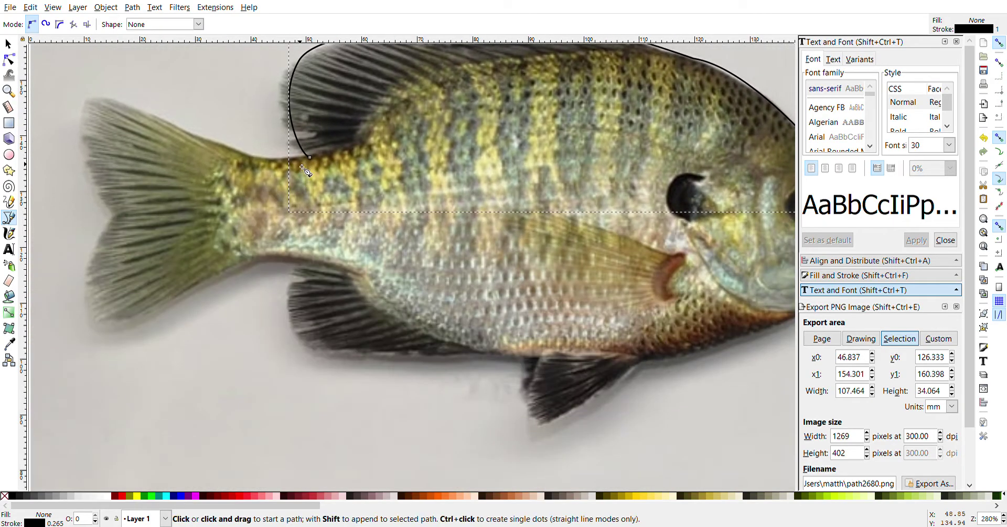
click(310, 157)
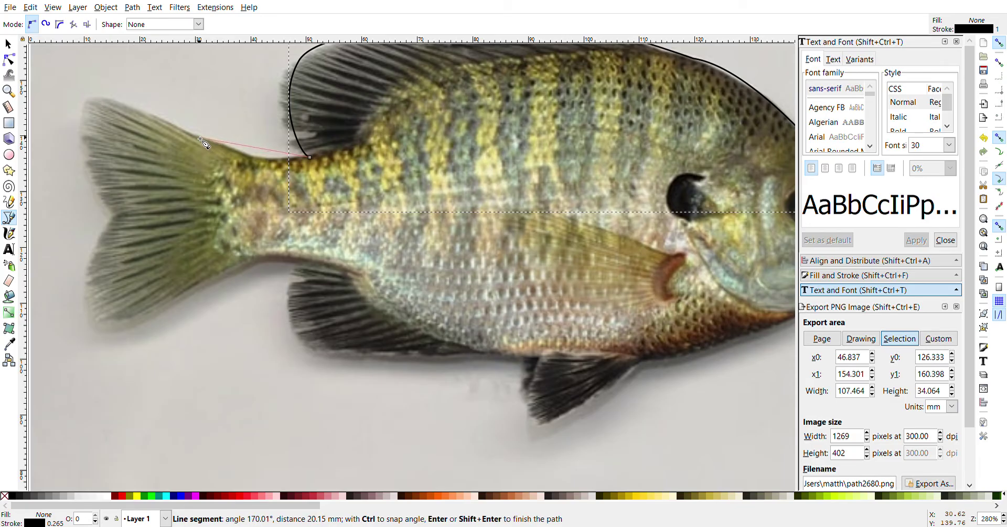
drag(223, 156, 165, 116)
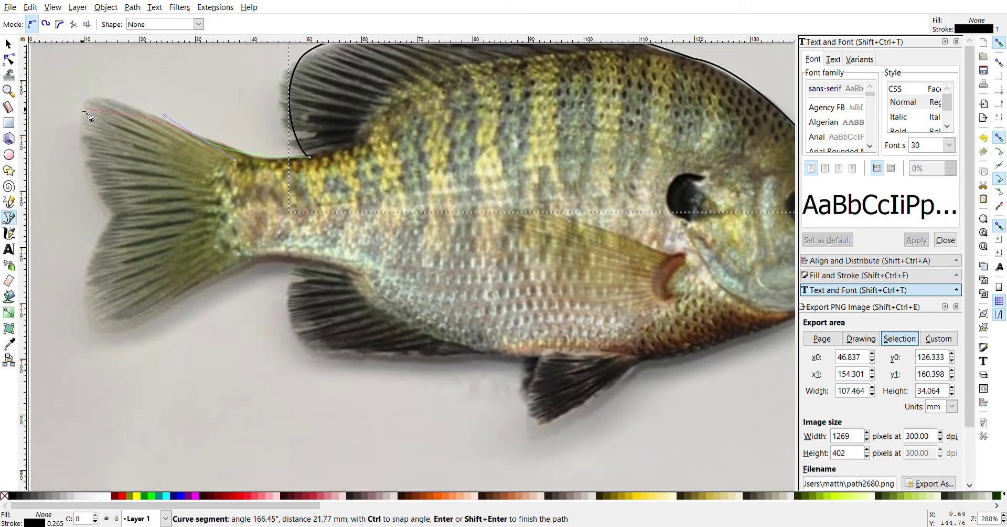
drag(84, 111, 71, 137)
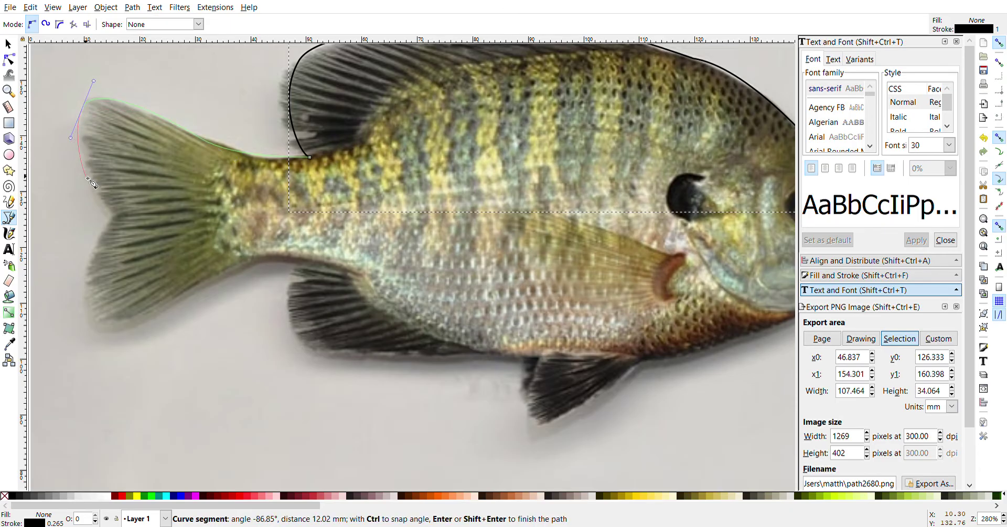
click(114, 215)
drag(94, 327, 132, 353)
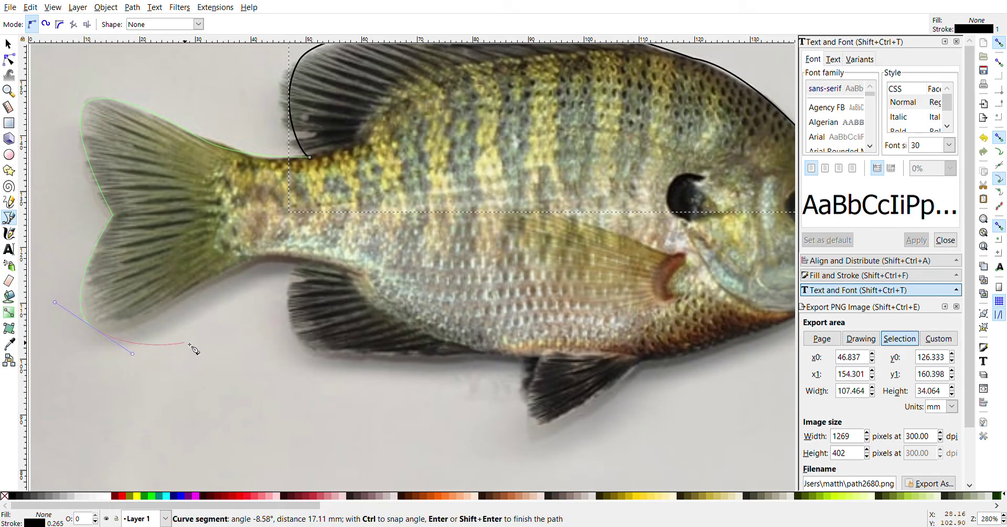
click(249, 262)
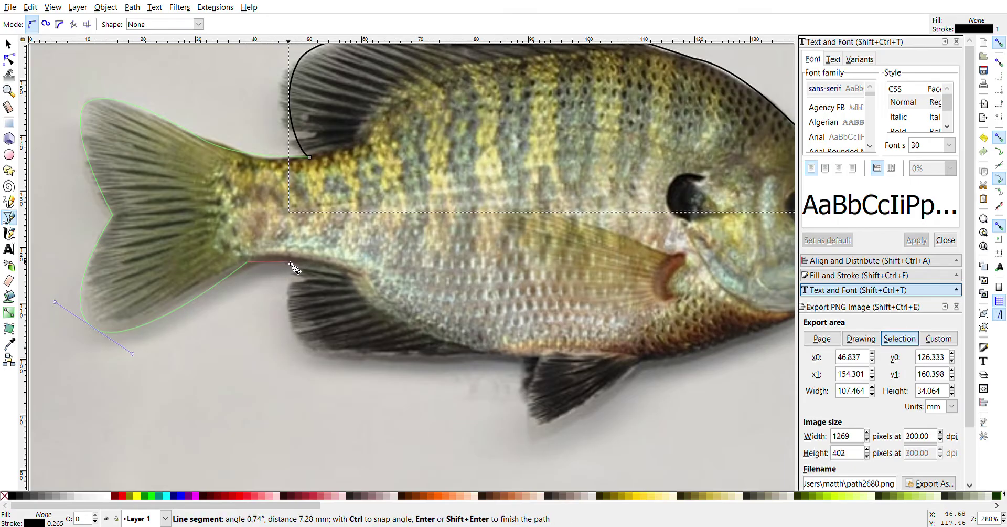
click(293, 261)
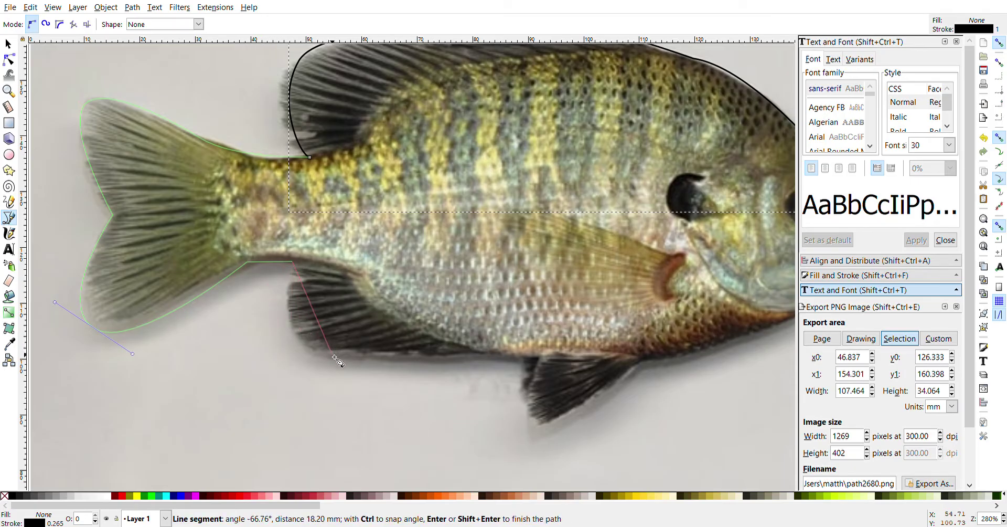
drag(319, 354, 398, 361)
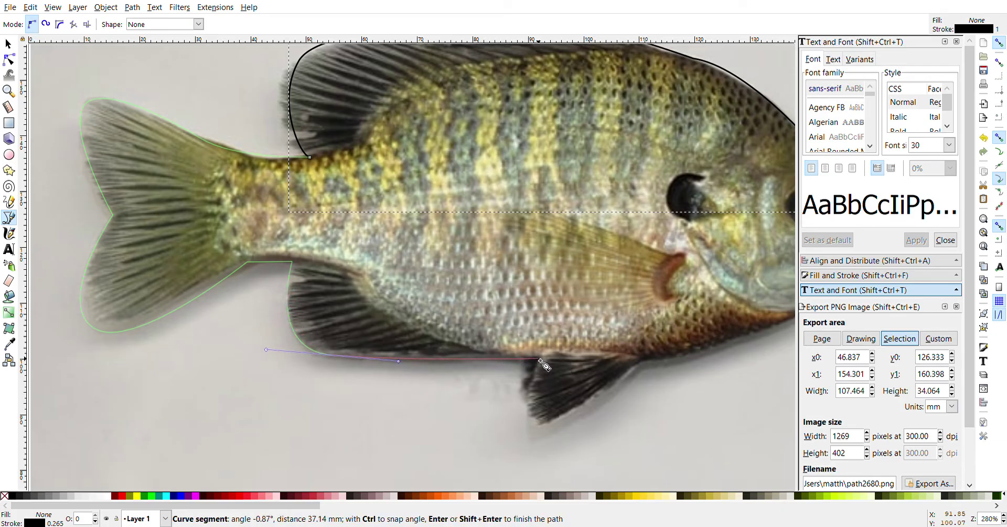
Step: Carry the outline along the belly, around the lower fin and up the lower jaw
click(482, 355)
drag(538, 360, 546, 358)
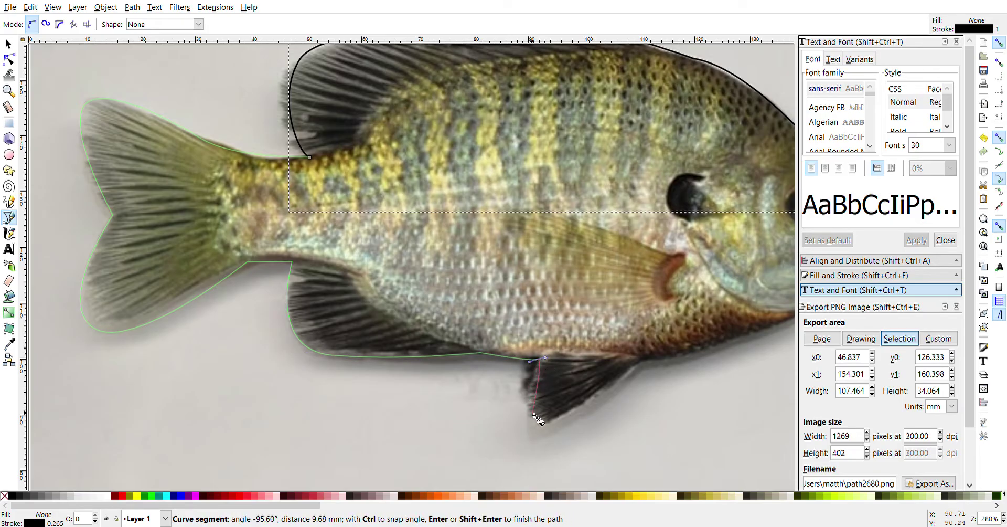
drag(540, 425, 564, 424)
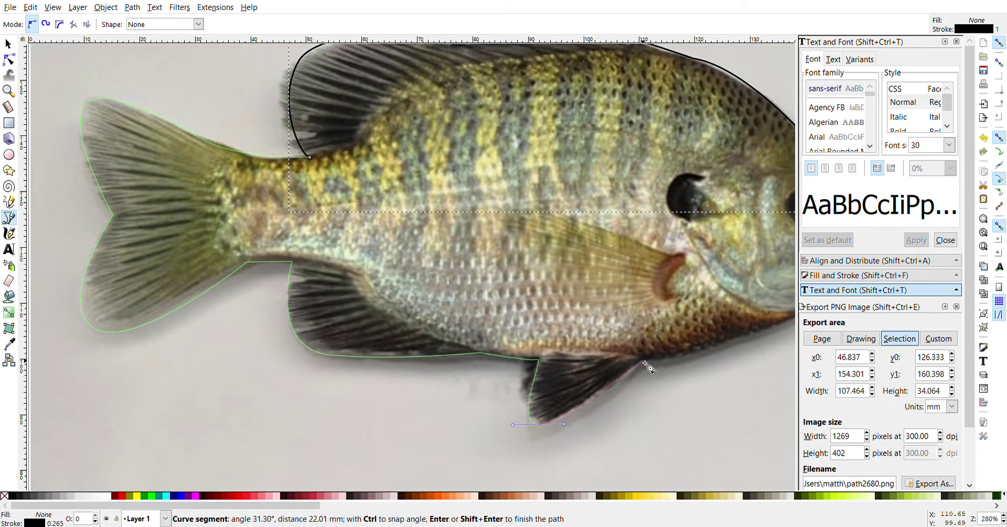
drag(643, 361, 656, 351)
scroll(577, 330, right, 10)
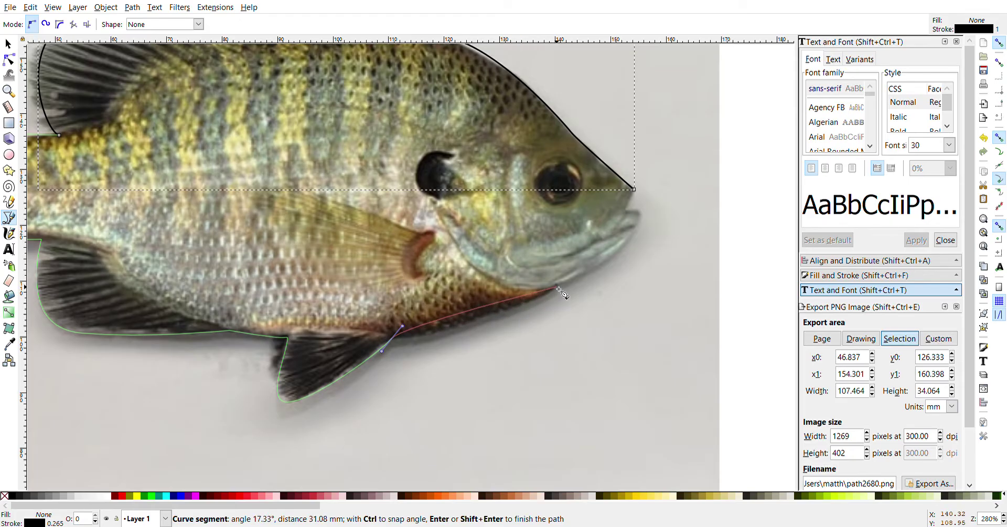
drag(558, 288, 607, 256)
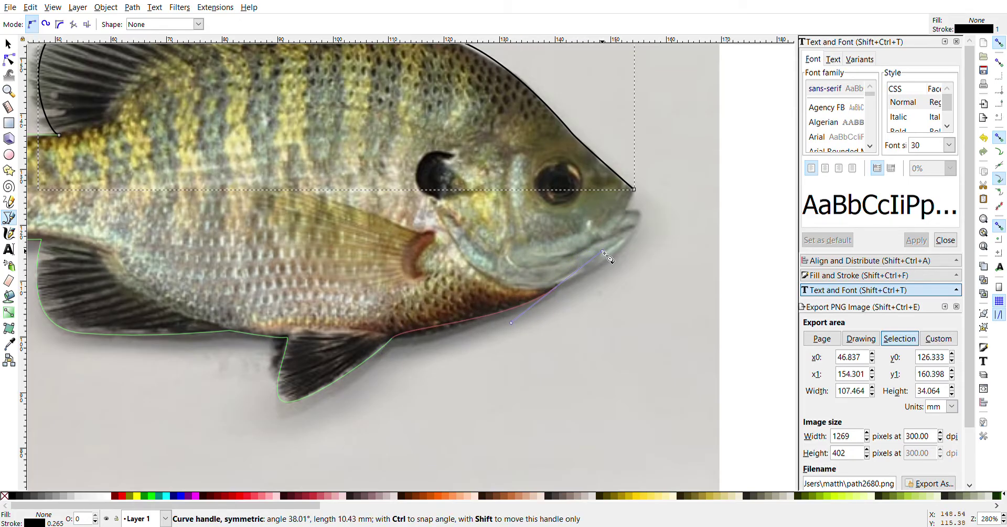
drag(607, 255, 609, 254)
key(Return)
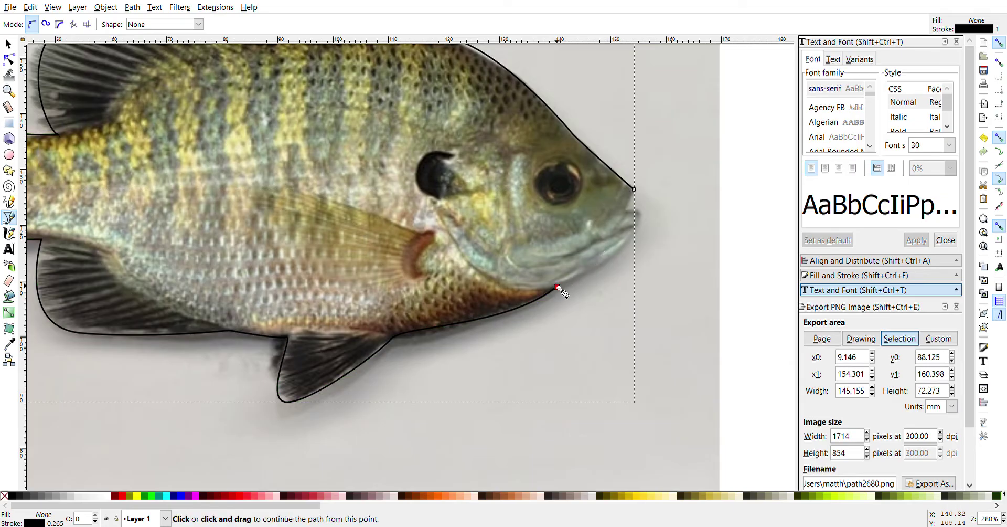
Step: Close the outline at the snout and add a small three-node mouth notch
click(558, 287)
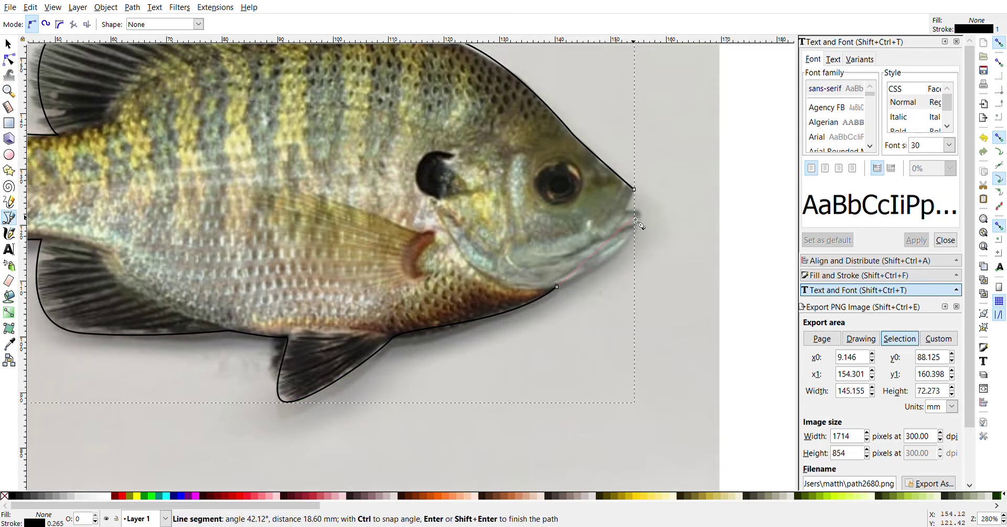
drag(640, 214, 646, 172)
click(635, 188)
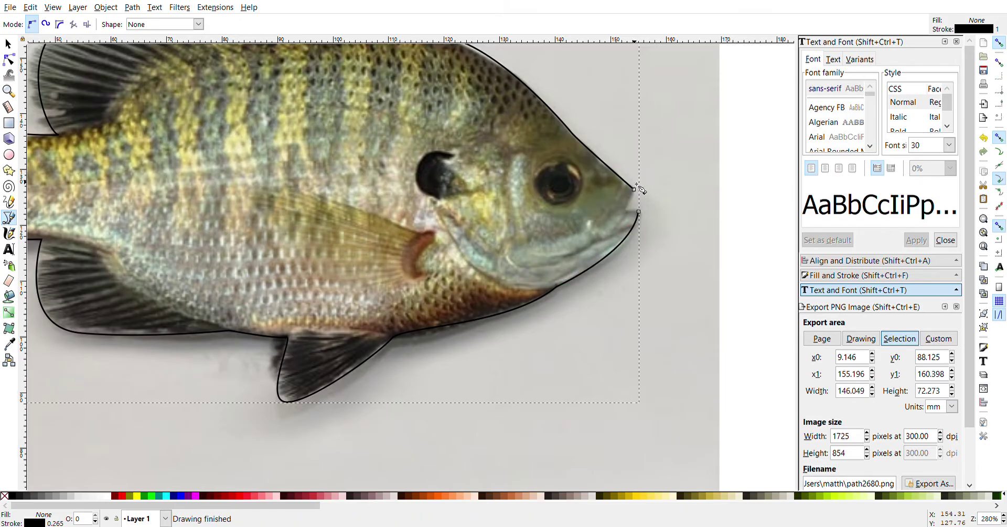
click(634, 189)
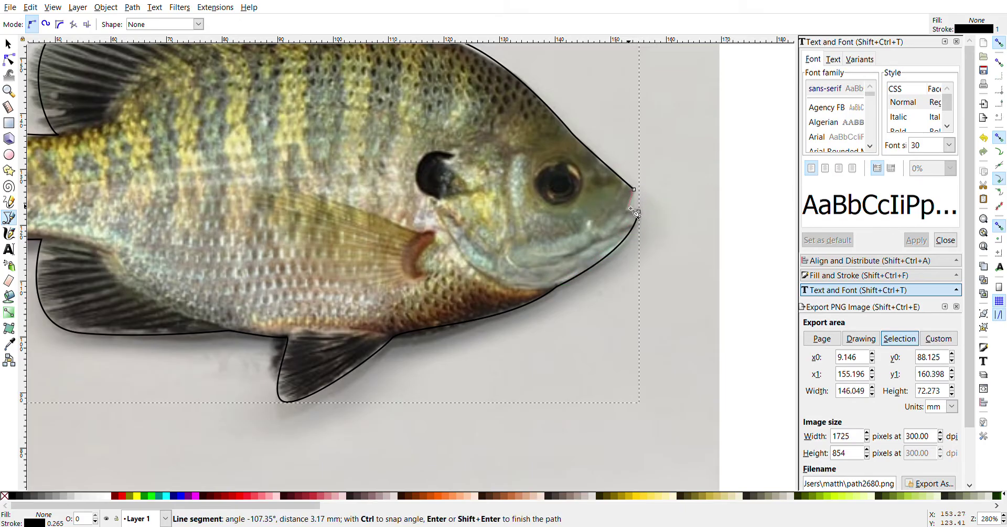
click(627, 209)
click(638, 212)
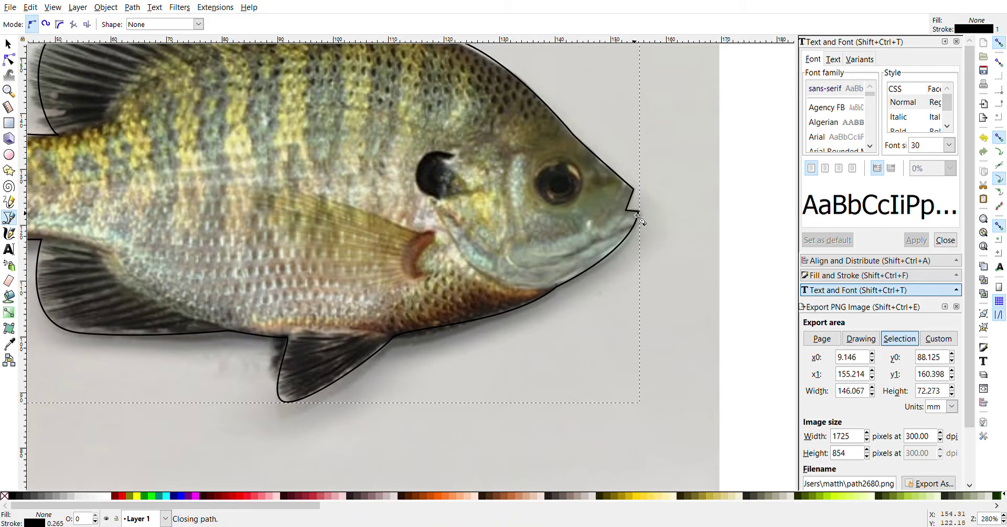
key(minus)
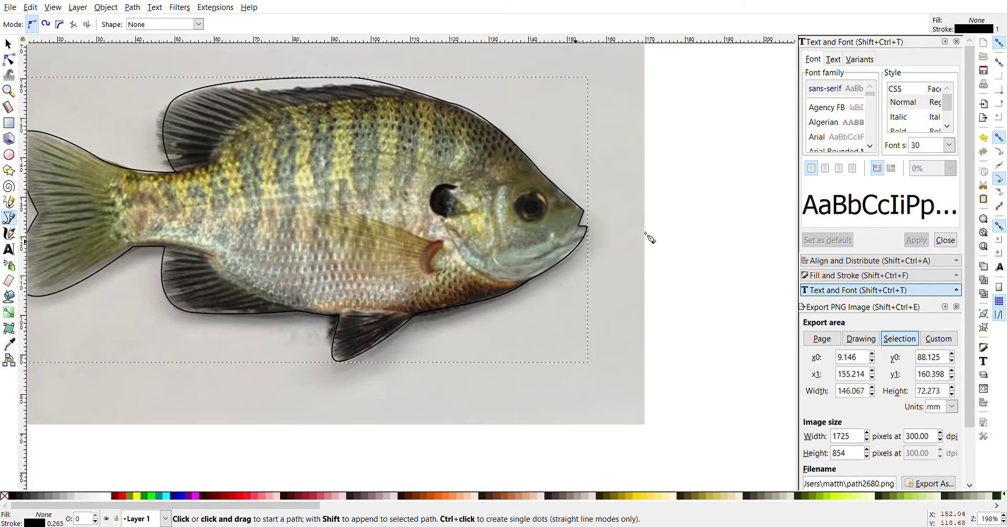
Step: Add a node on the top outline and drag it so the curve hugs the dorsal fin
key(minus)
scroll(538, 249, up, 1)
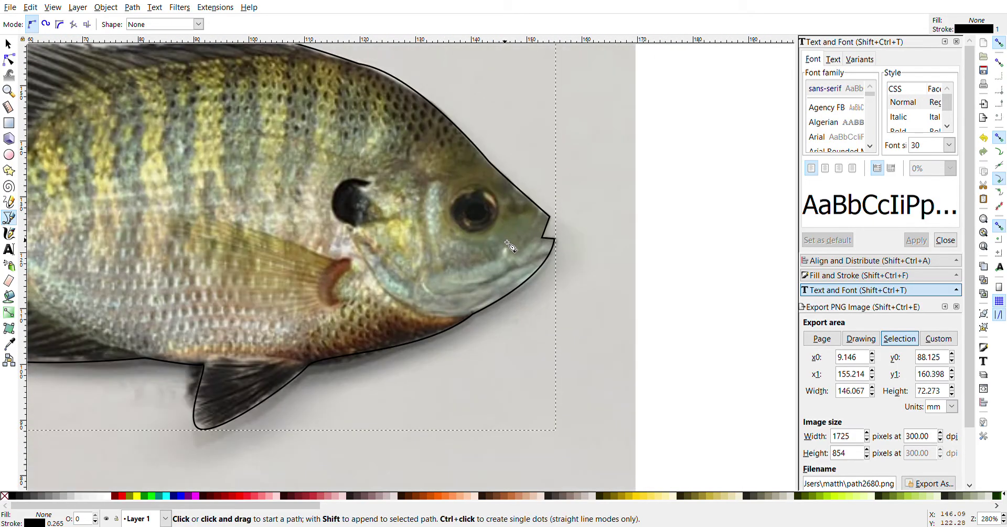
scroll(537, 249, up, 1)
scroll(402, 235, down, 1)
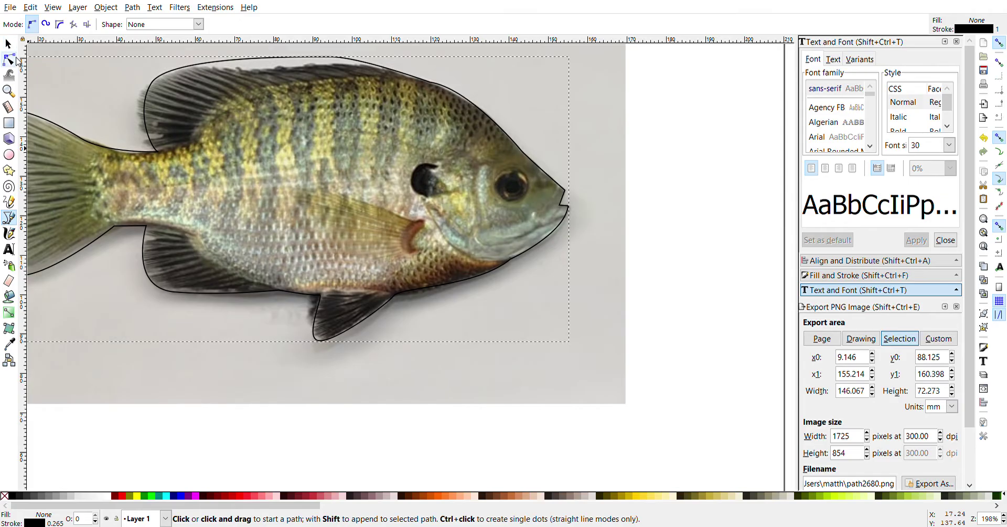
click(8, 59)
double_click(279, 58)
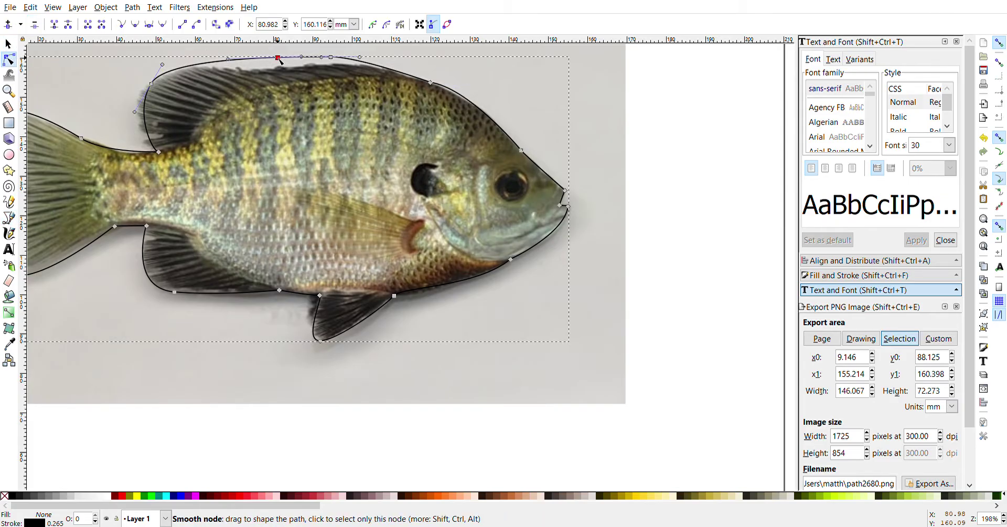
mouse_move(279, 59)
mouse_down()
mouse_move(262, 71)
mouse_move(209, 65)
mouse_up()
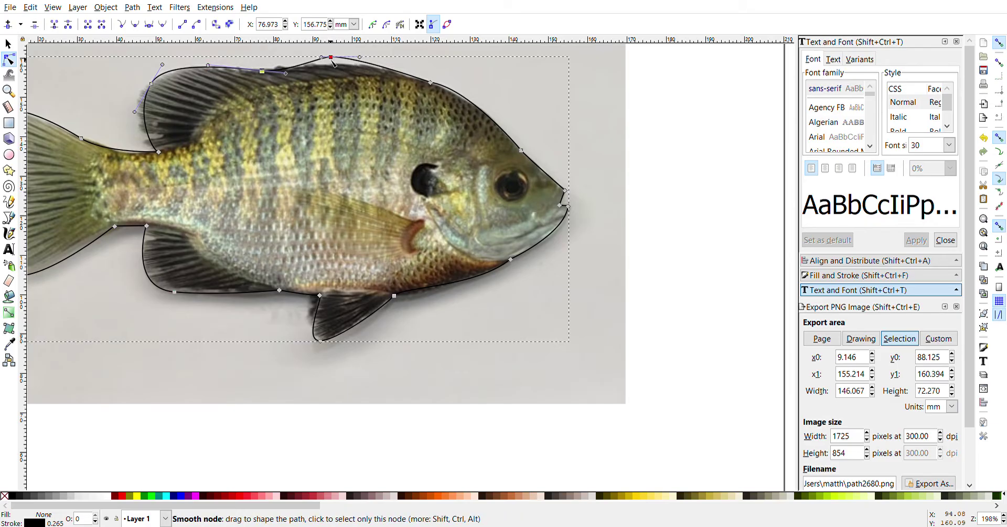
drag(332, 60, 333, 68)
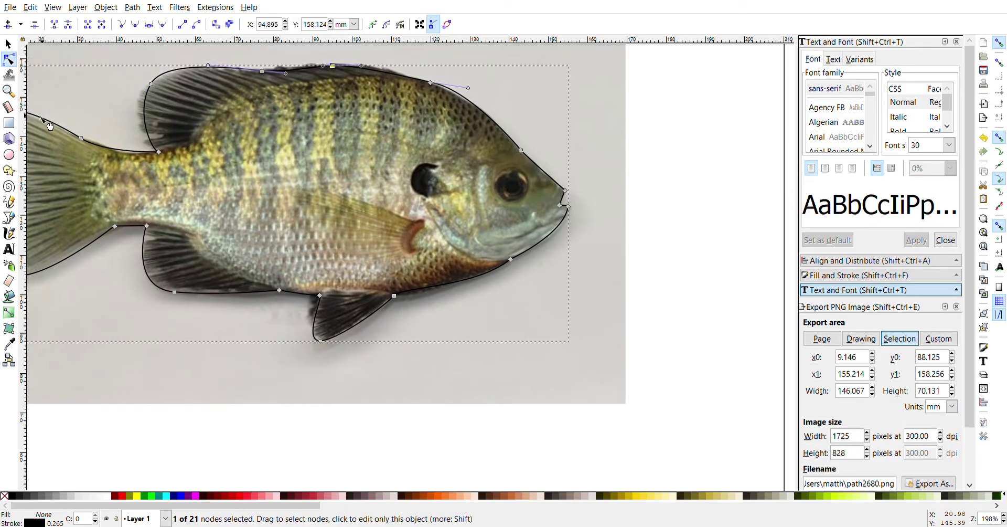
click(9, 155)
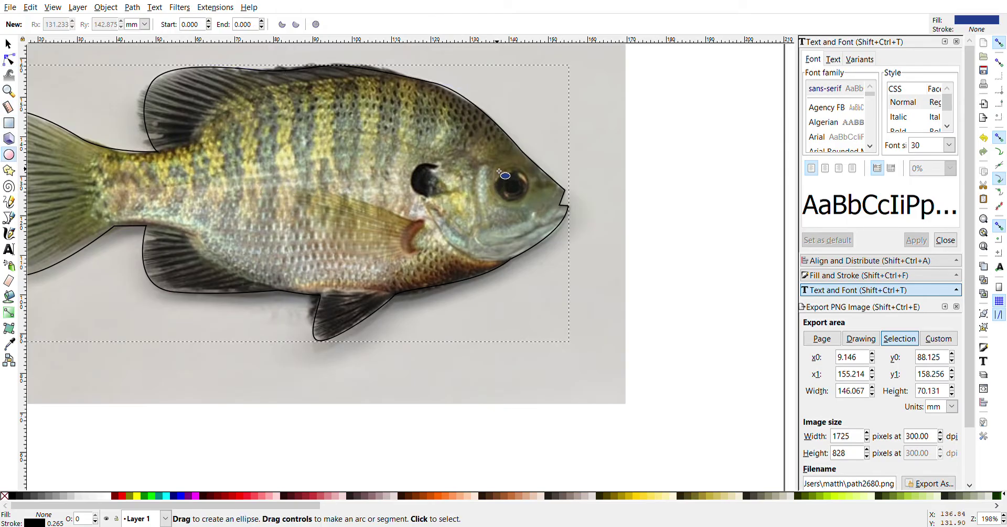
Step: Draw an unfilled ellipse over the eye and resize it to fit
drag(497, 164, 531, 204)
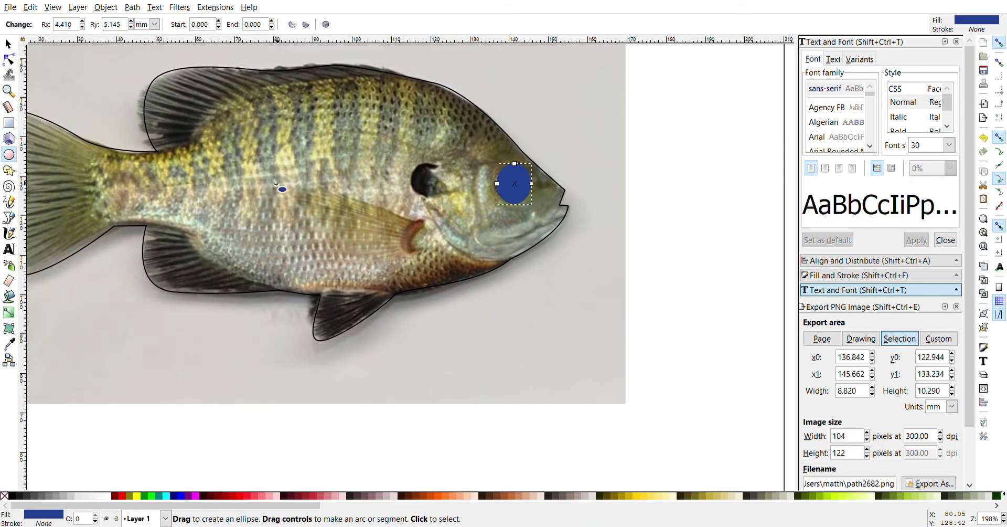
click(5, 495)
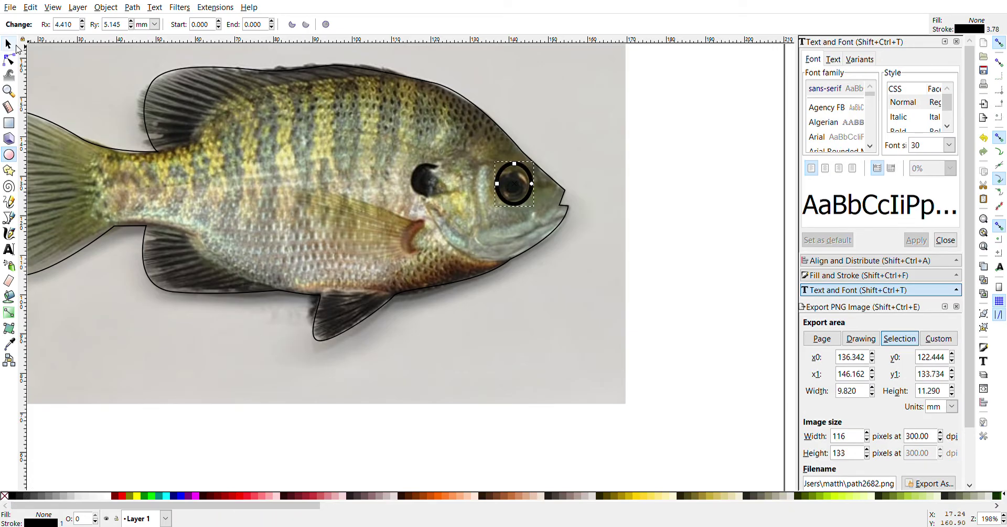
click(8, 44)
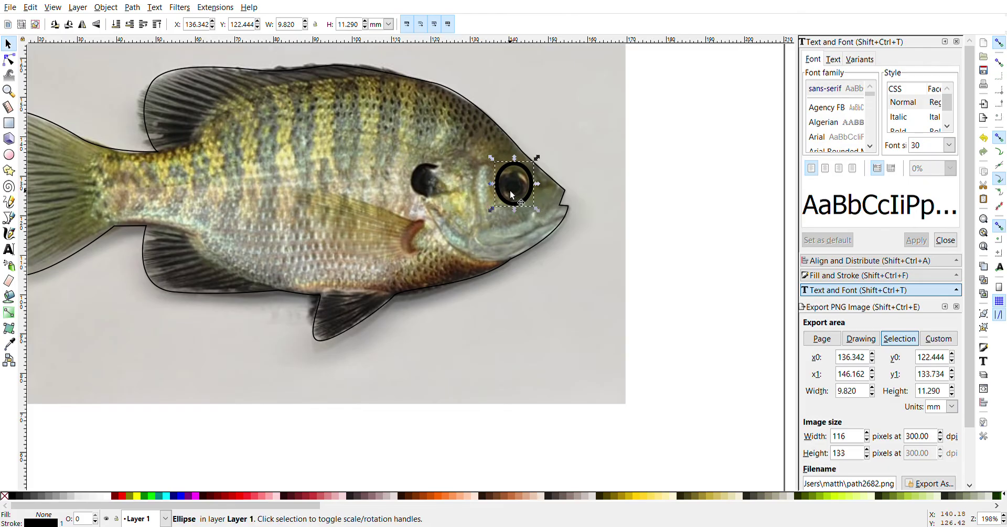
scroll(512, 193, up, 2)
scroll(512, 193, up, 1)
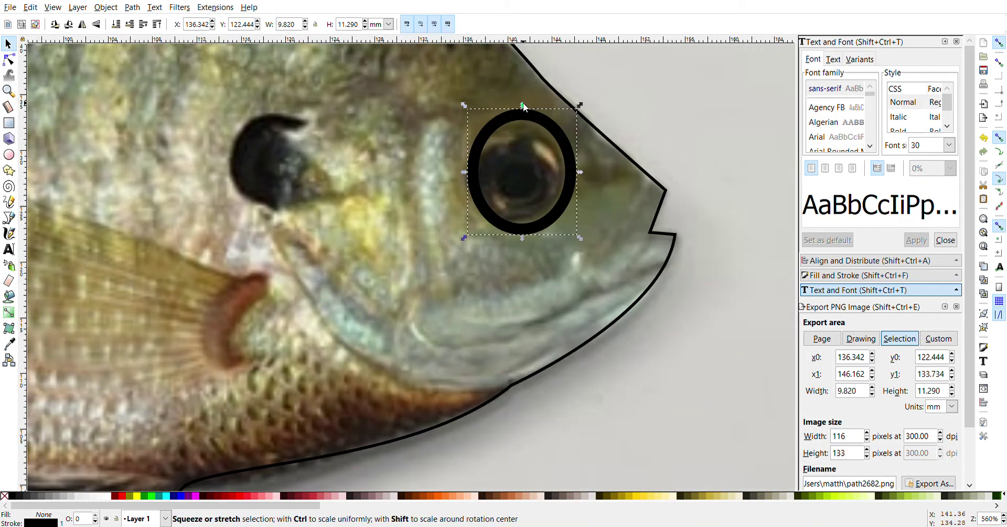
mouse_move(522, 105)
mouse_down()
mouse_move(520, 137)
mouse_move(505, 132)
mouse_up()
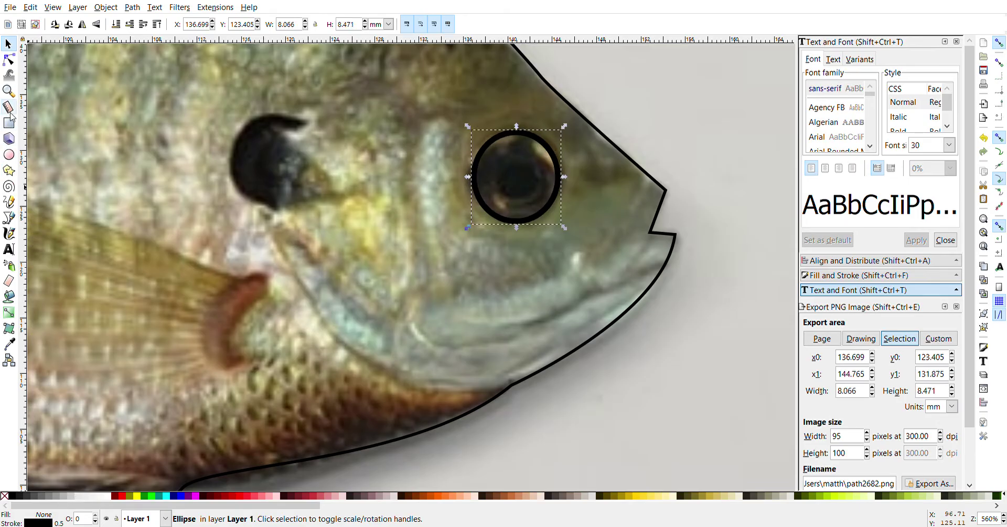
Step: Draw a smaller 4.799 mm pupil circle inside the eye ring
click(9, 155)
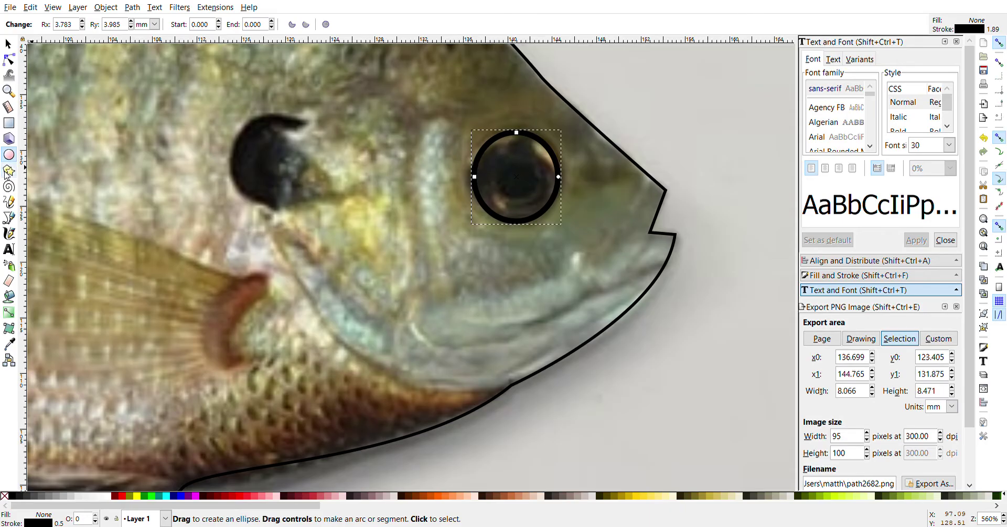
drag(503, 155, 547, 216)
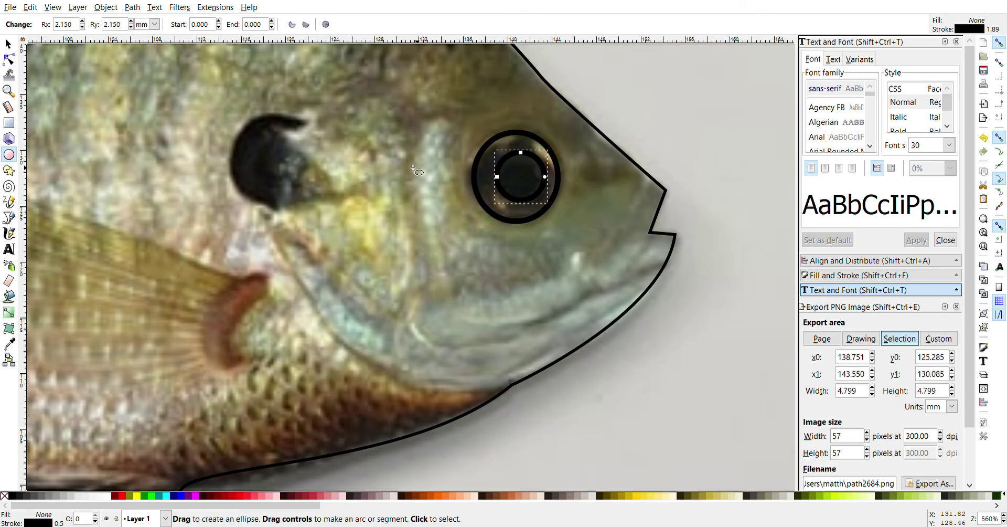
click(9, 44)
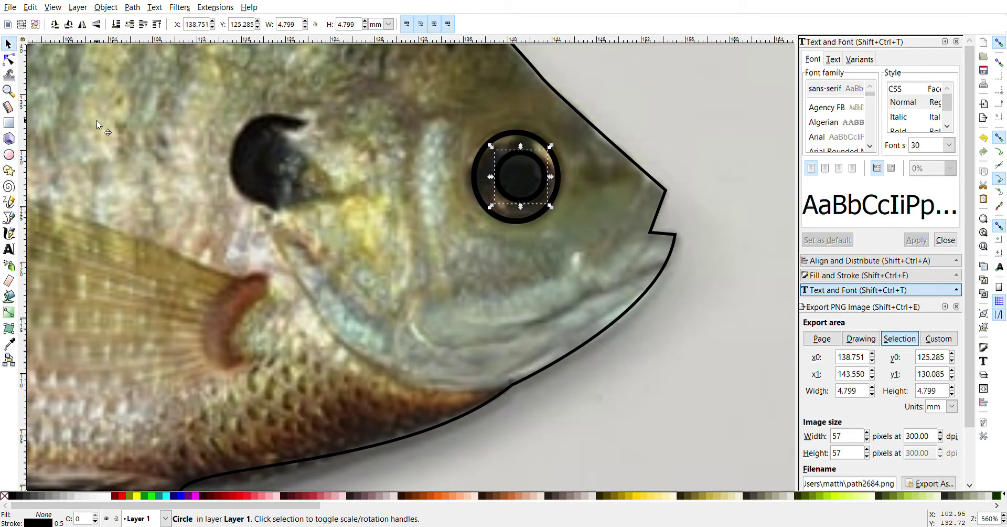
click(43, 211)
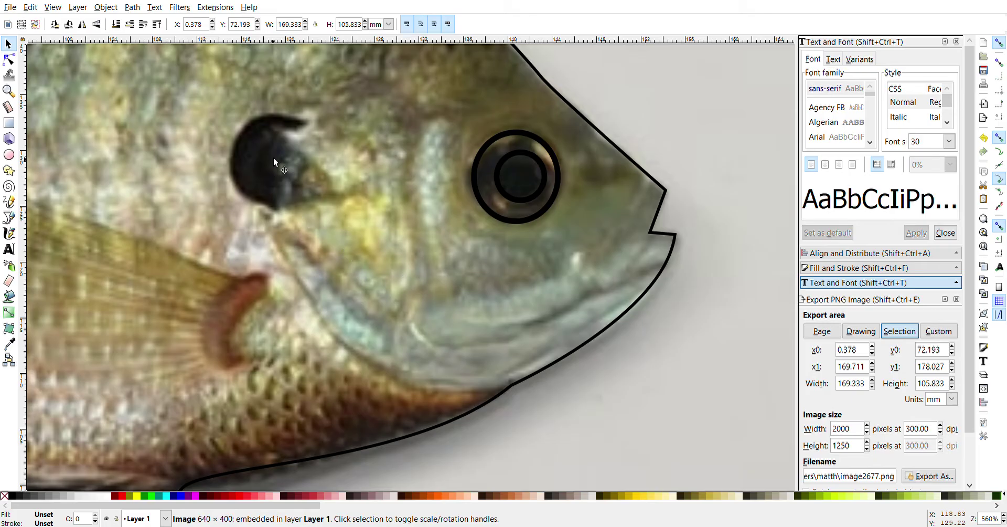
Step: Draw a curve from behind the eye down the gill cover and forward along the jaw
click(7, 219)
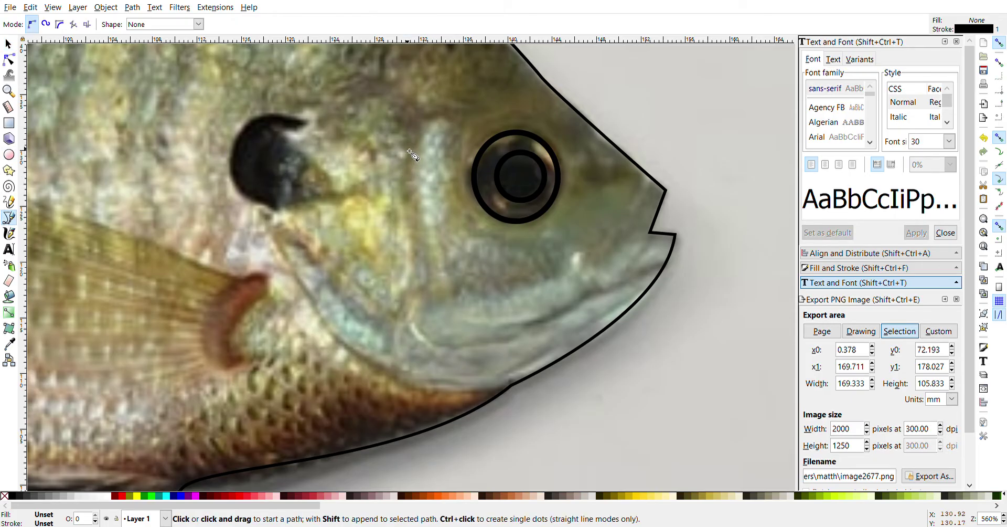
click(430, 120)
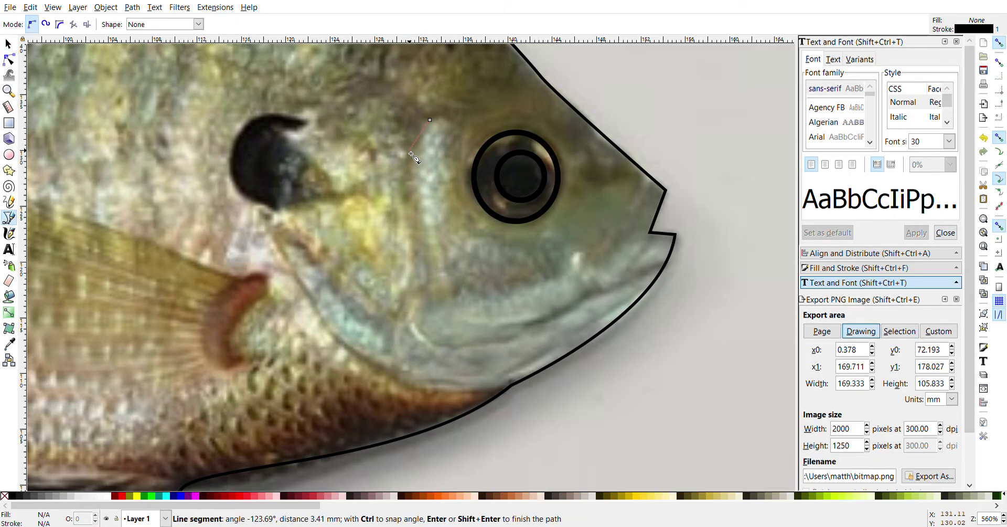
drag(409, 182, 423, 217)
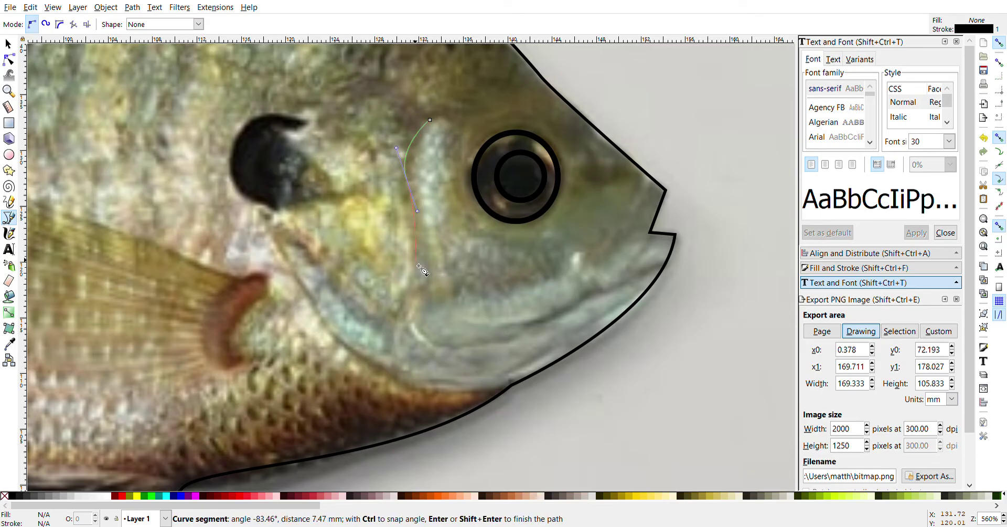
drag(436, 289, 429, 304)
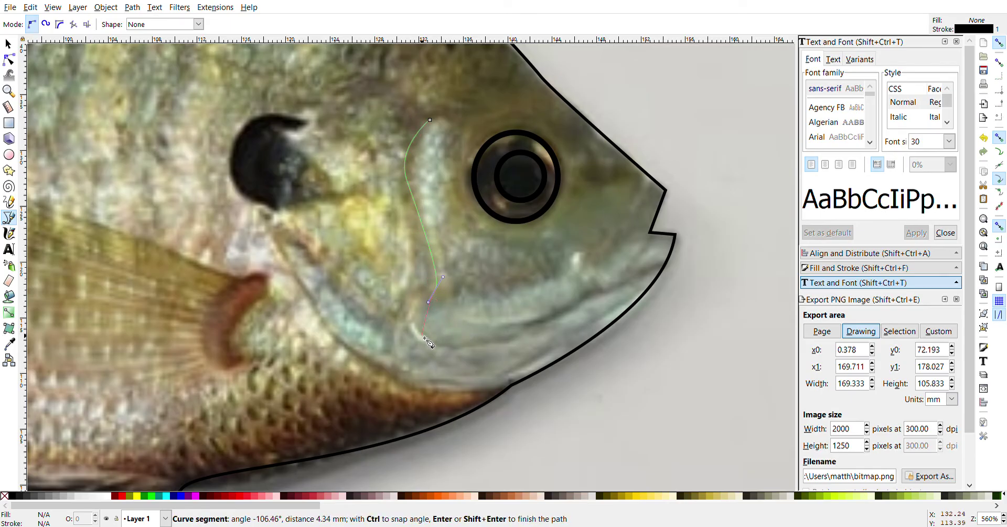
drag(425, 337, 450, 356)
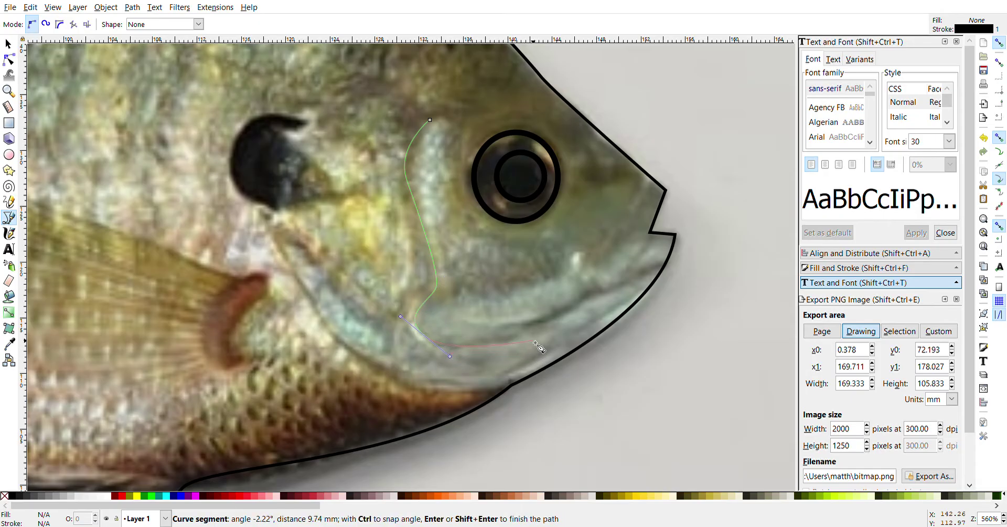
drag(536, 323, 547, 314)
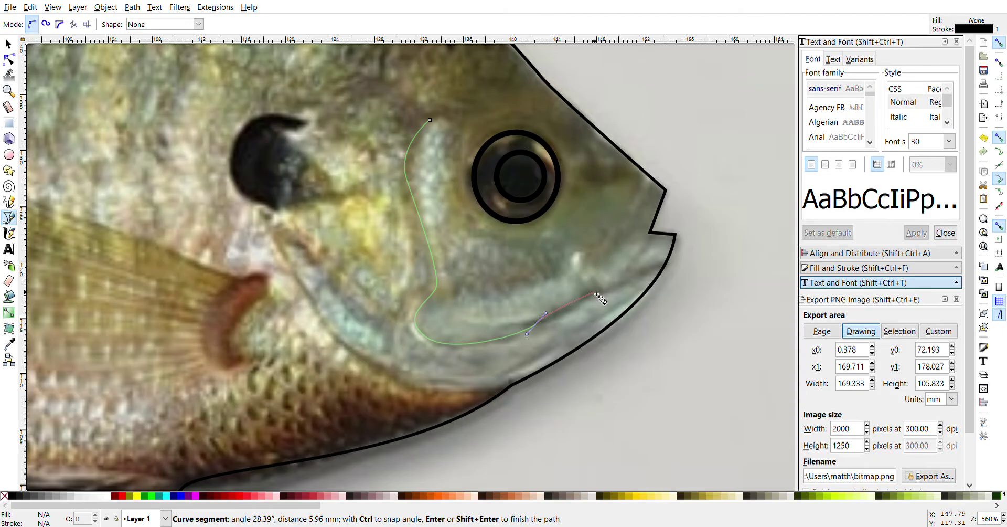
drag(594, 292, 623, 285)
key(Return)
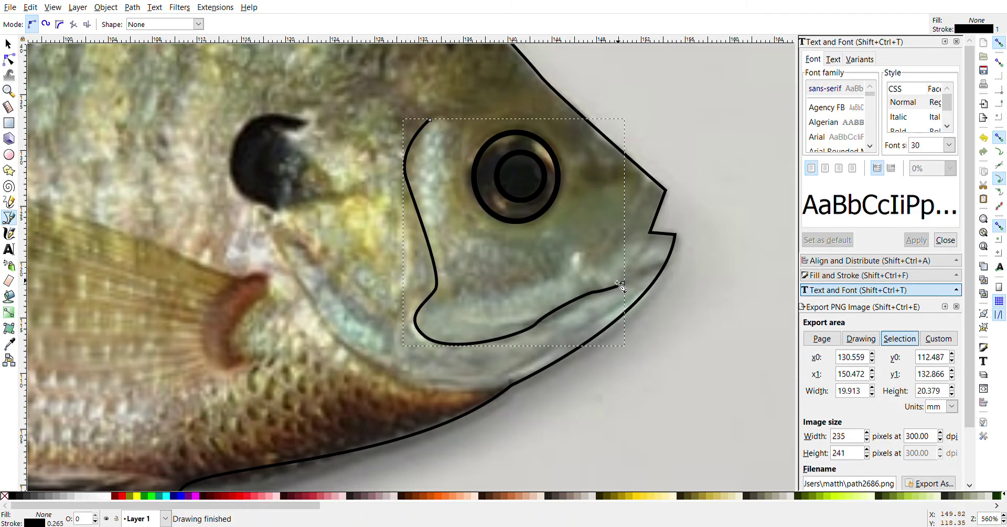
Step: Draw a second curve from the dark gill spot down along the gill edge
click(259, 211)
drag(313, 314, 326, 326)
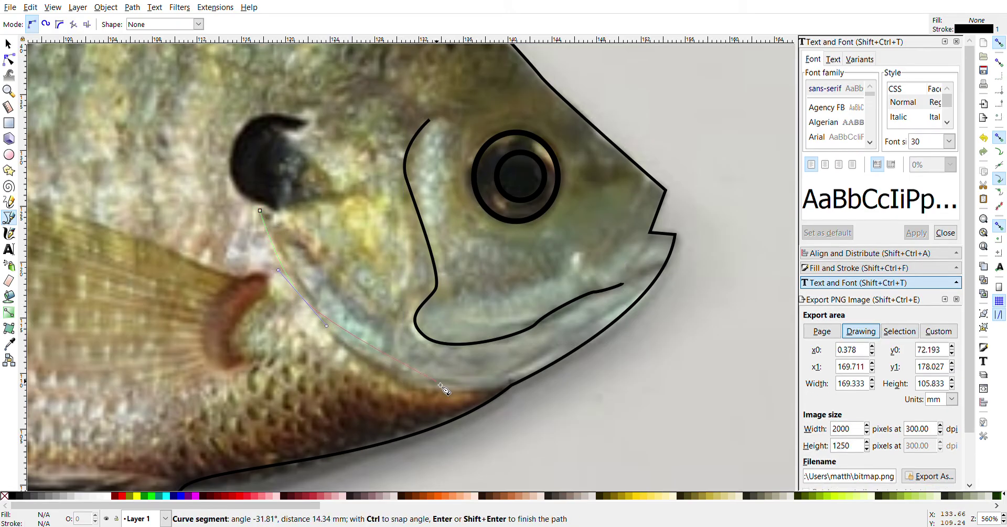
drag(512, 388, 624, 357)
key(Return)
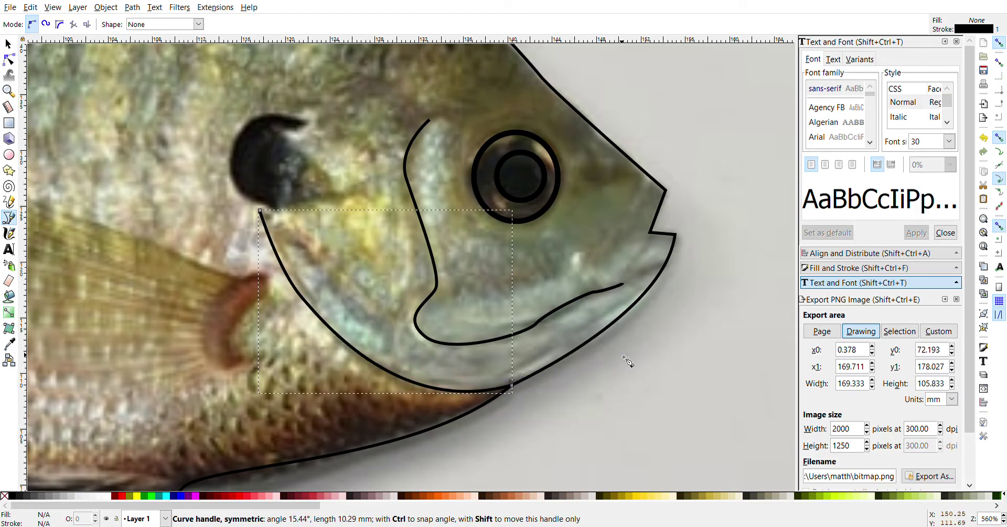
scroll(523, 343, down, 1)
Step: Move the bluegill photo up with four Shift+Up nudges so it clears the tracing
scroll(498, 335, down, 1)
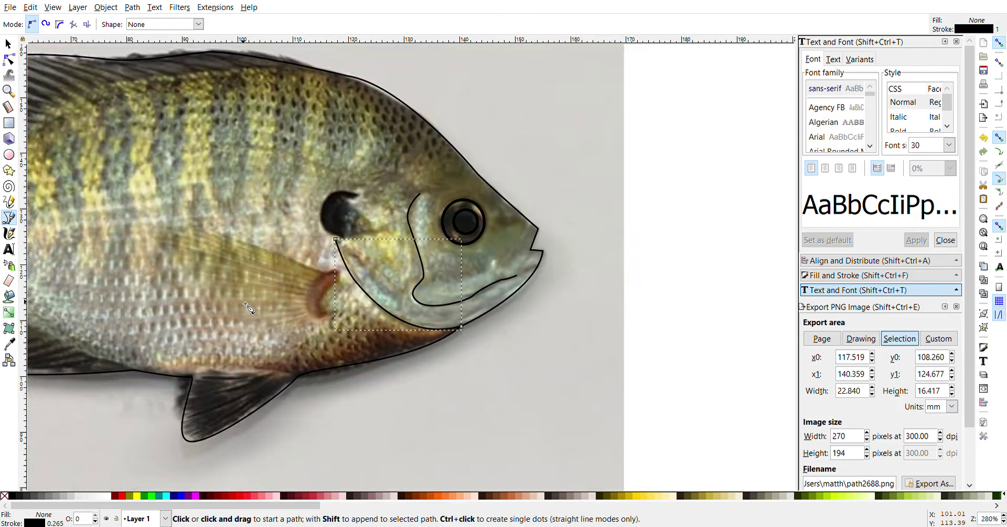
scroll(420, 320, down, 1)
scroll(335, 303, down, 1)
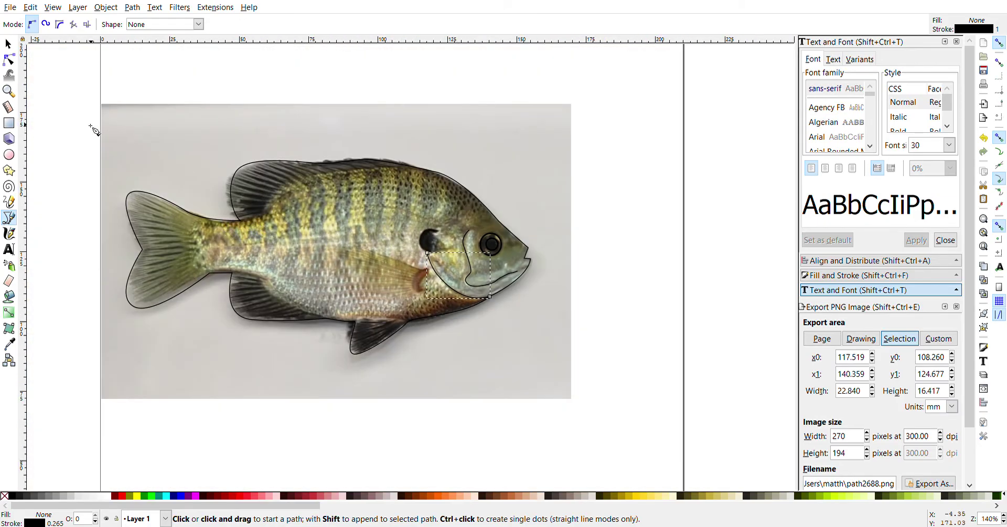
click(7, 44)
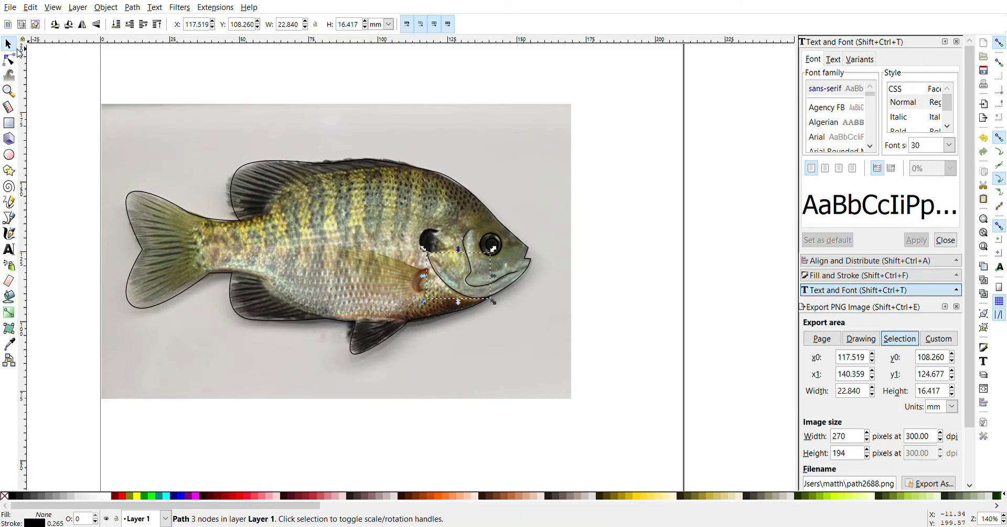
key(minus)
key(minus)
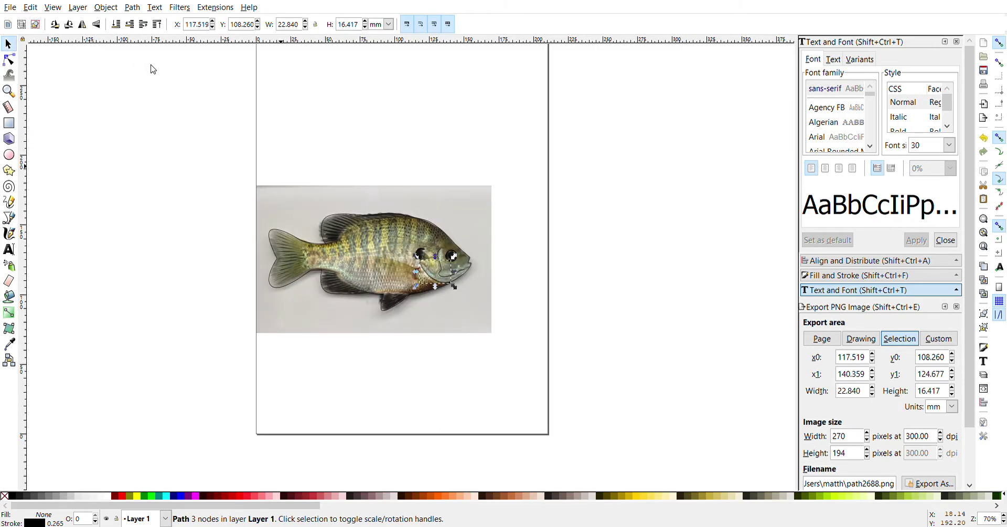
click(203, 194)
click(324, 192)
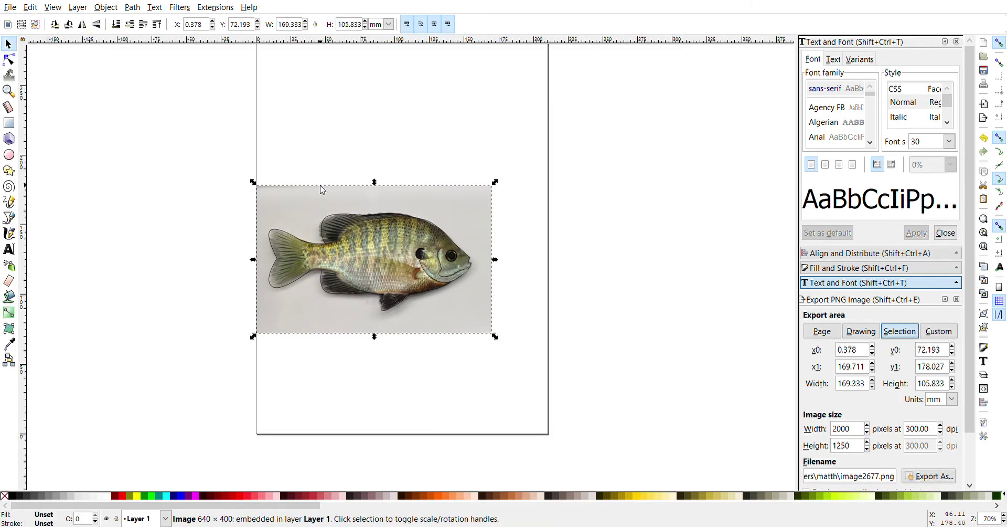
key(shift+Up)
key(shift+Up)
key(shift+Up)
key(shift+Up)
key(shift+Up)
key(shift+Up)
key(shift+Up)
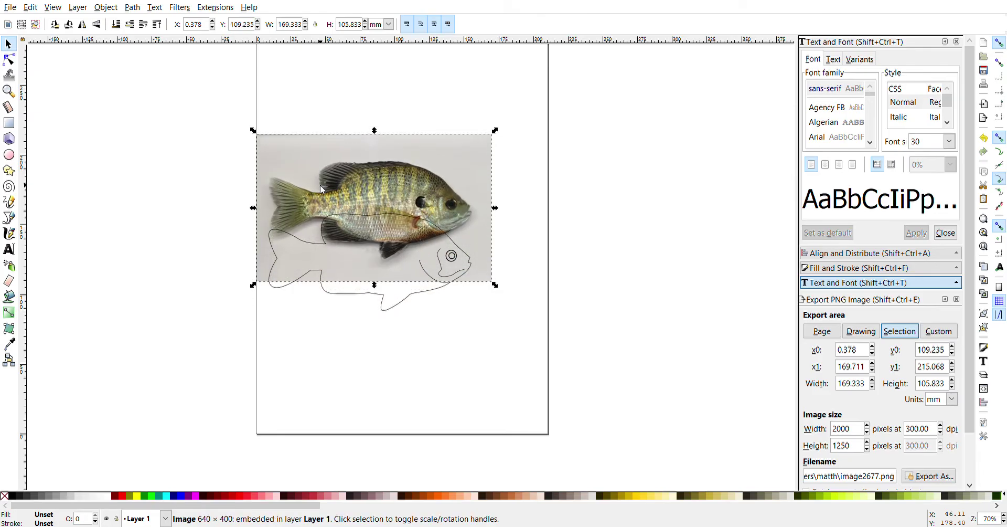
key(shift+Up)
key(shift+Up)
key(shift+Up)
key(shift+Up)
key(shift+Up)
key(shift+Up)
key(shift+Up)
key(shift+Up)
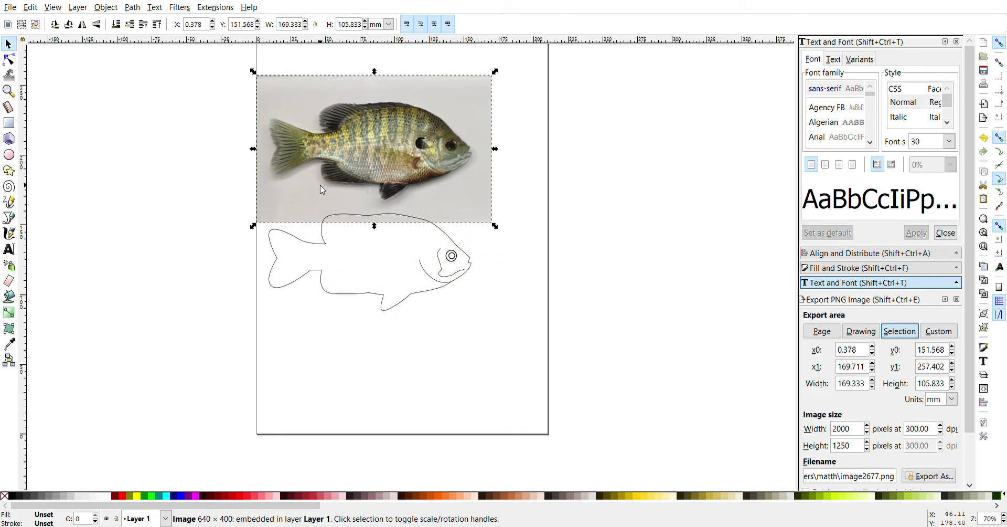
key(shift+Up)
key(shift+Up)
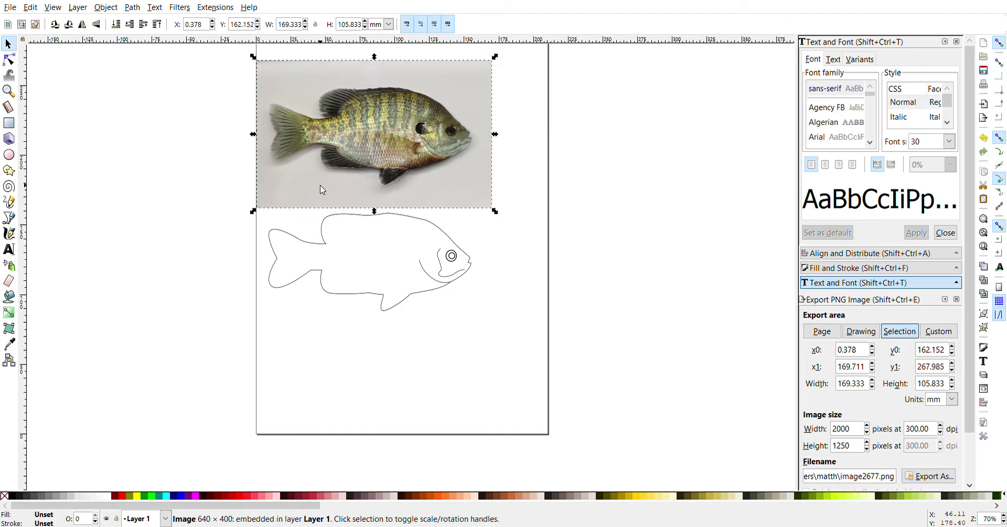
key(shift+Up)
scroll(326, 372, up, 2)
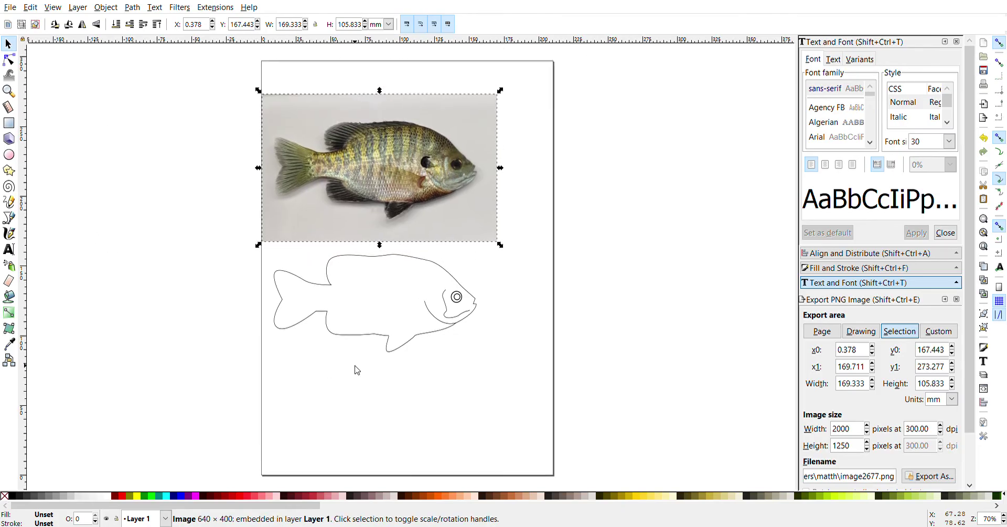
scroll(356, 370, up, 2)
Step: Paste the bold outline style onto the jaw curve and inner gill line to thicken them
click(299, 181)
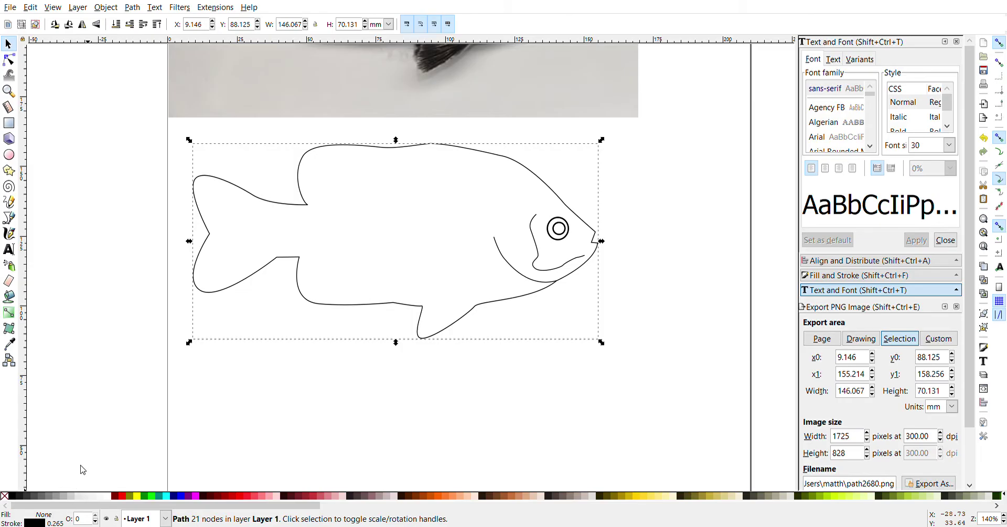
scroll(54, 523, up, 1)
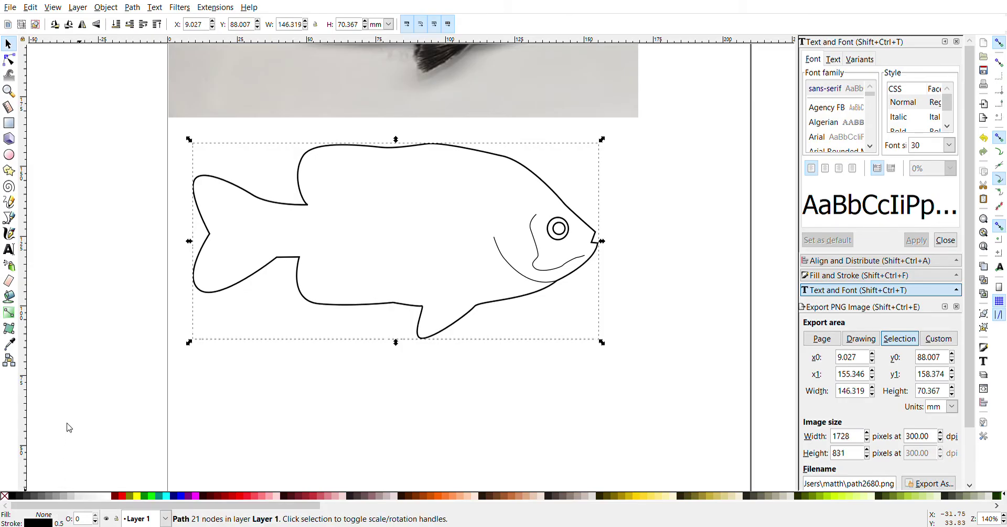
scroll(574, 273, up, 1)
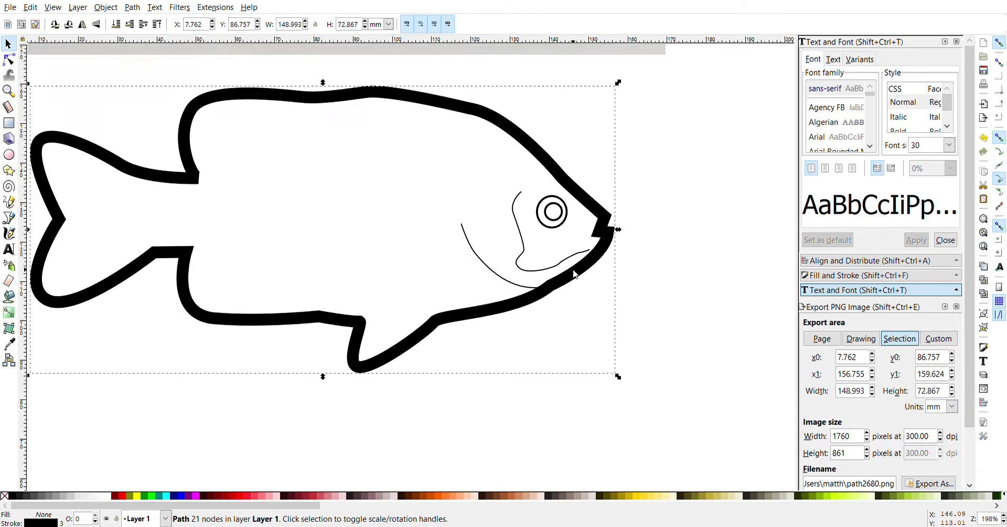
scroll(574, 273, up, 1)
click(446, 264)
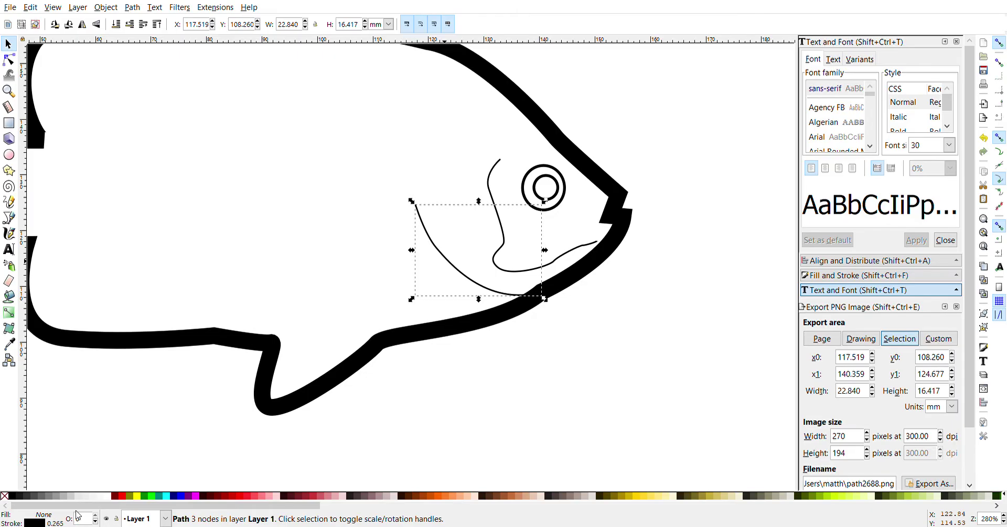
key(ctrl+shift+v)
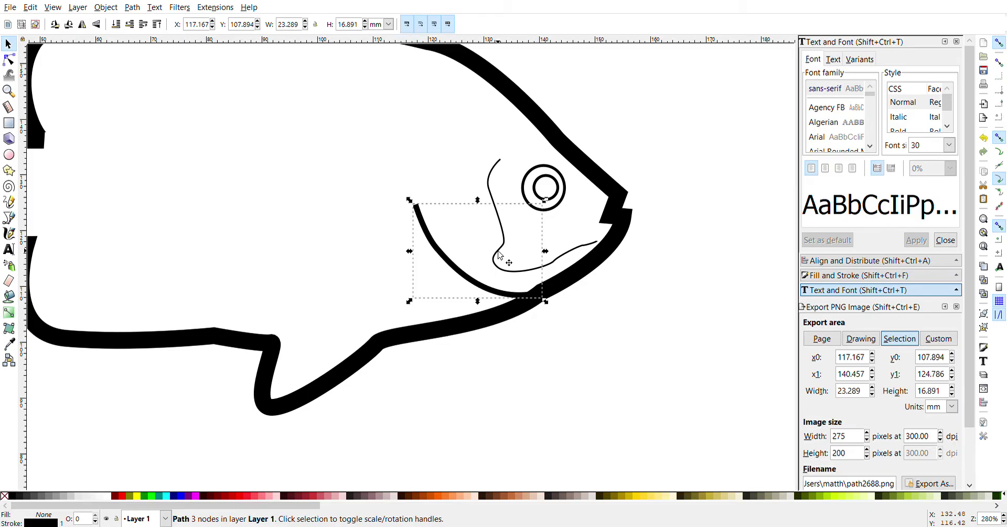
click(503, 244)
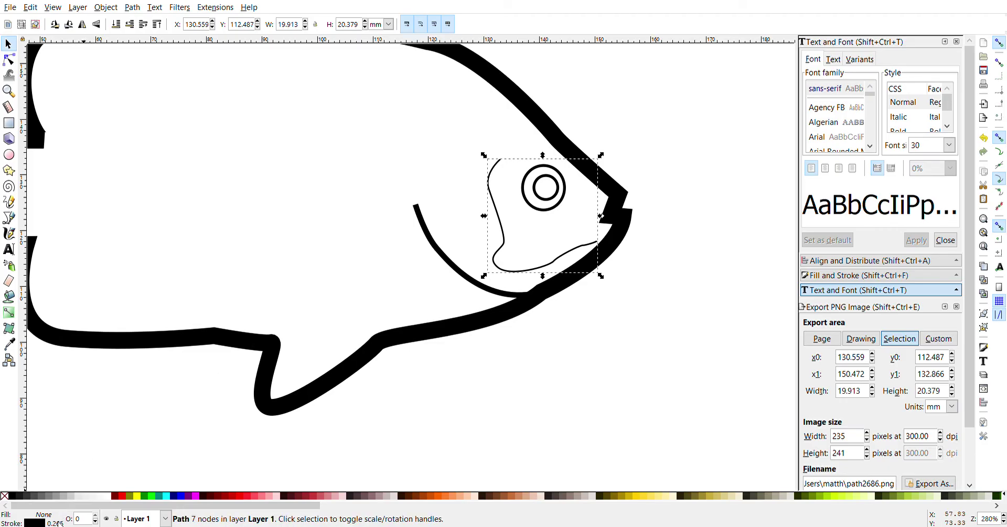
key(ctrl+shift+v)
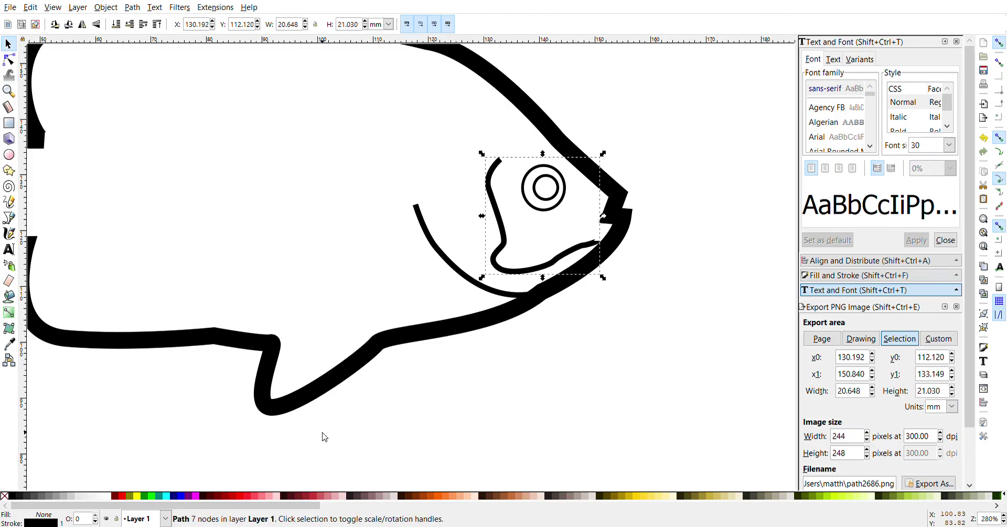
click(368, 461)
key(minus)
key(minus)
key(minus)
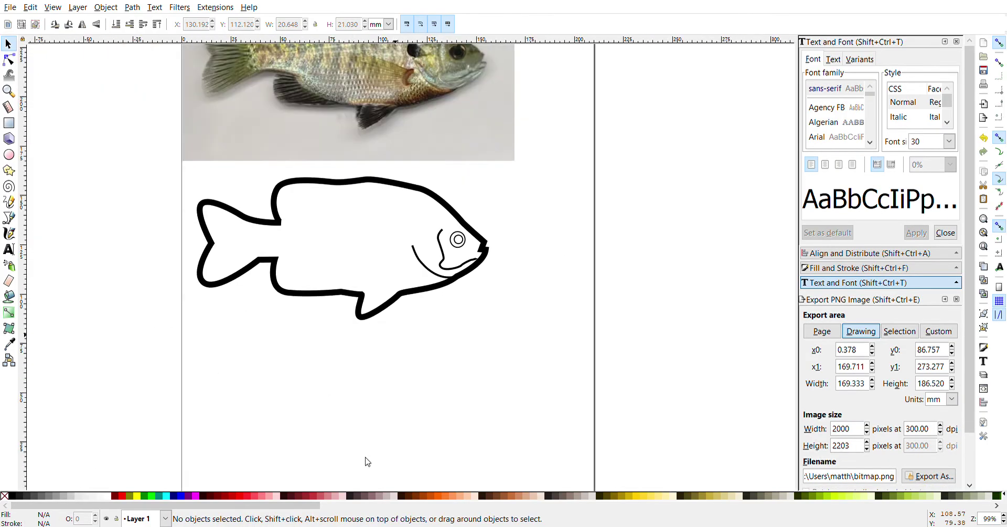
Step: Draw a straight centre line from the tail notch to the snout
scroll(356, 304, left, 2)
scroll(362, 294, up, 1)
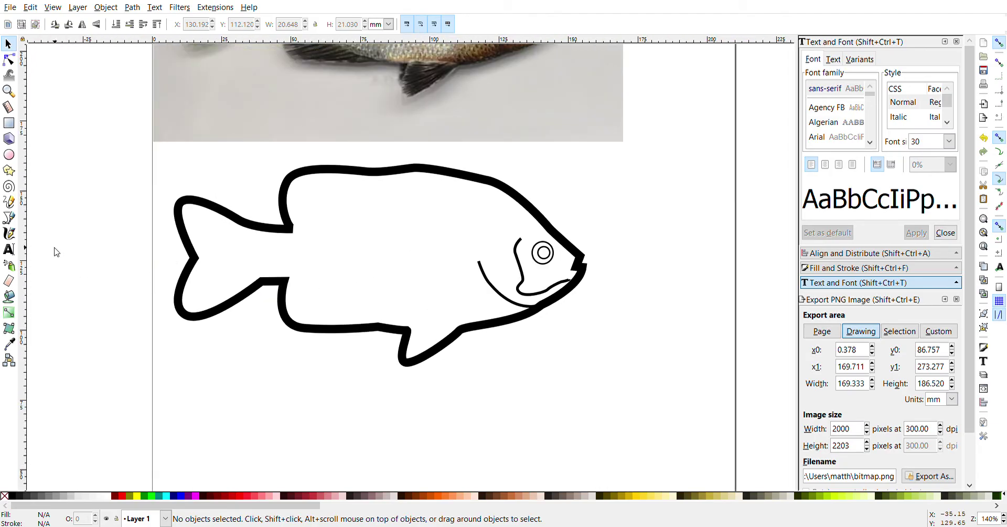
click(10, 217)
click(195, 259)
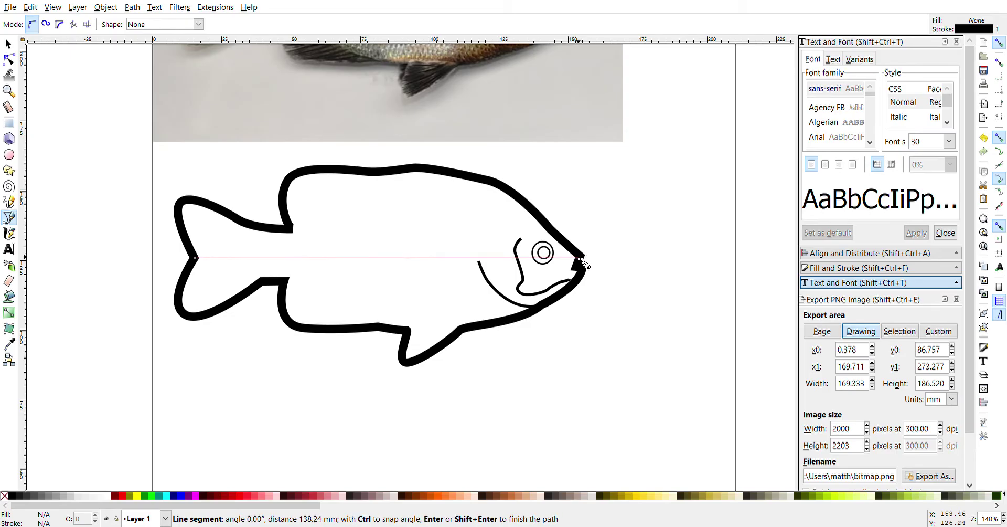
double_click(580, 258)
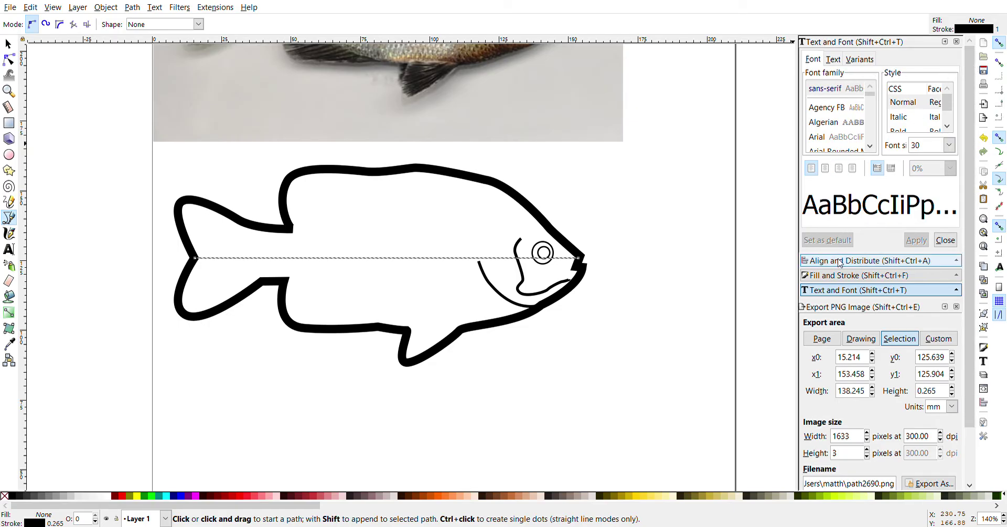
Step: Give the centre line a dashed stroke pattern in Fill and Stroke
click(838, 277)
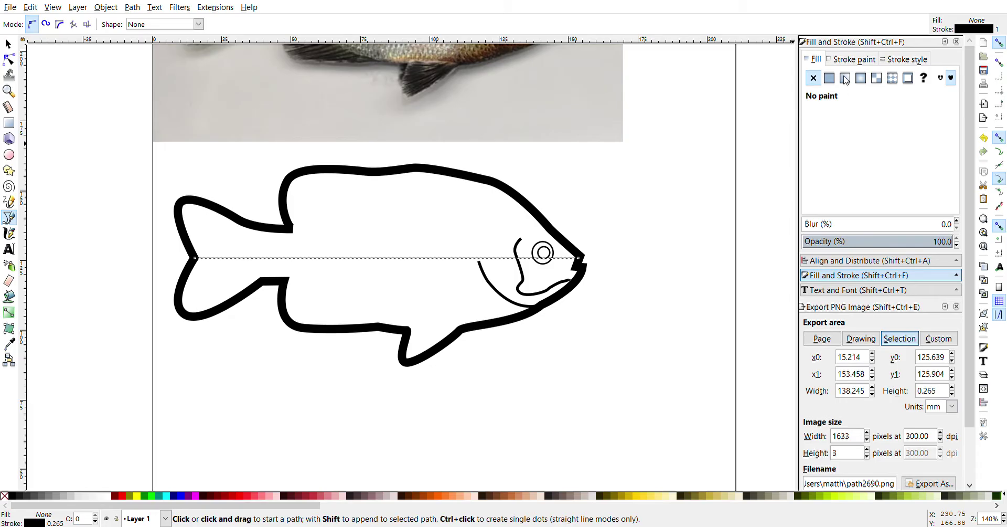
click(911, 60)
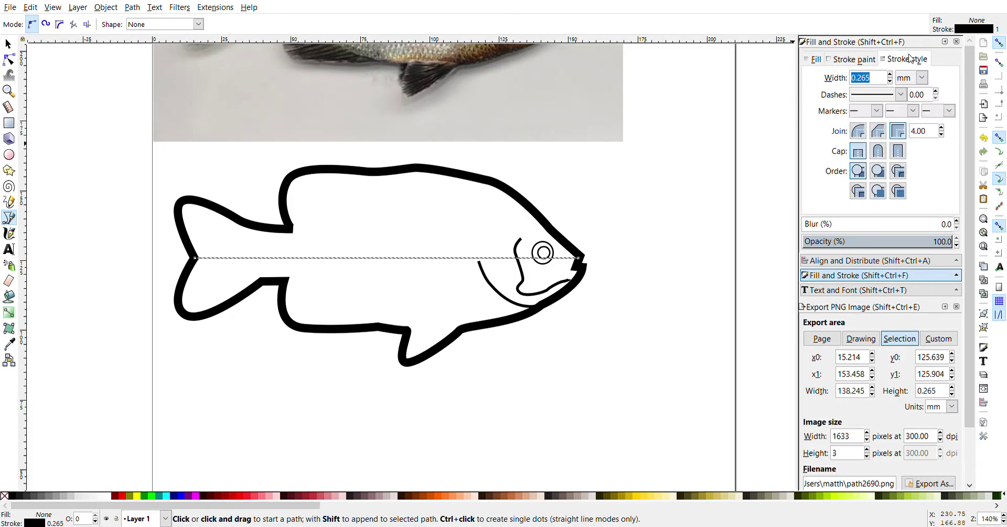
click(906, 99)
click(9, 45)
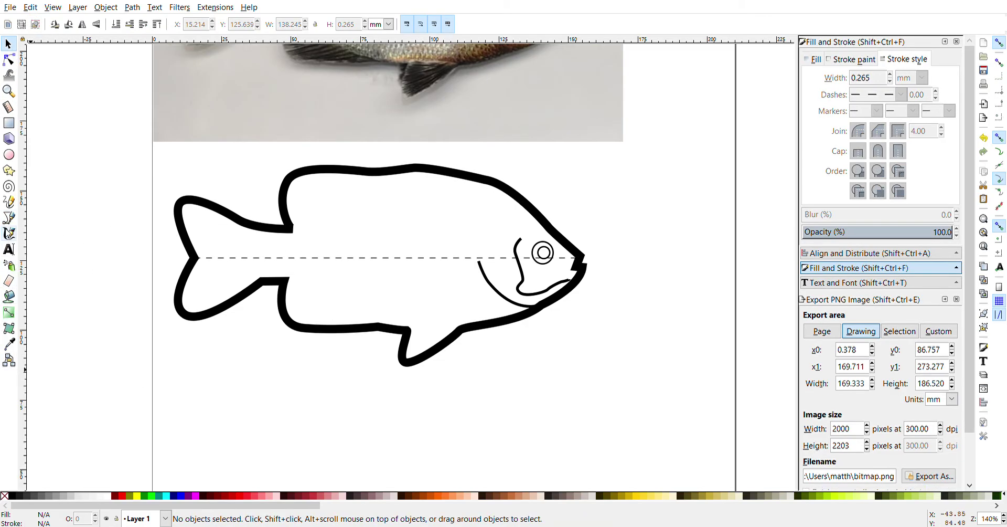
click(9, 218)
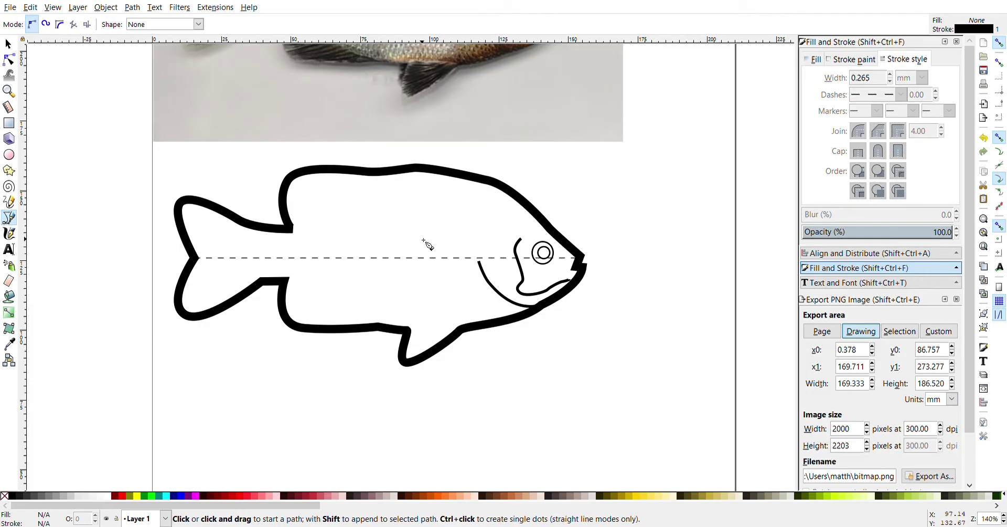
click(7, 45)
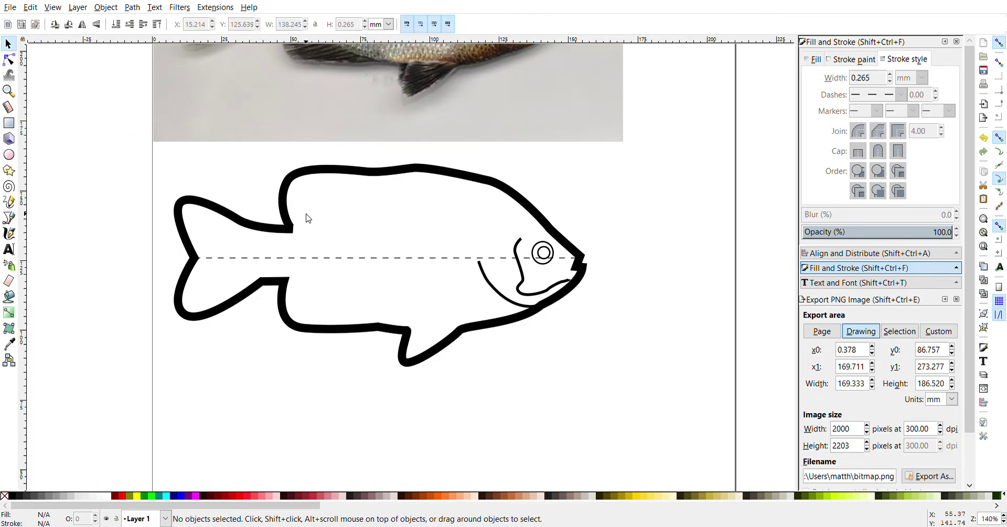
click(318, 172)
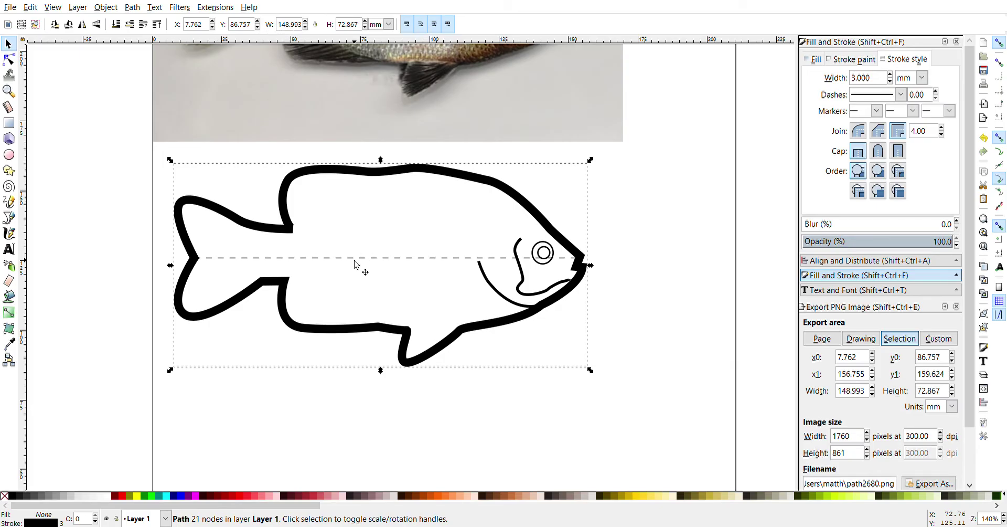
Step: Draw a vertical dashed line across the fish from its back down to its belly
click(9, 217)
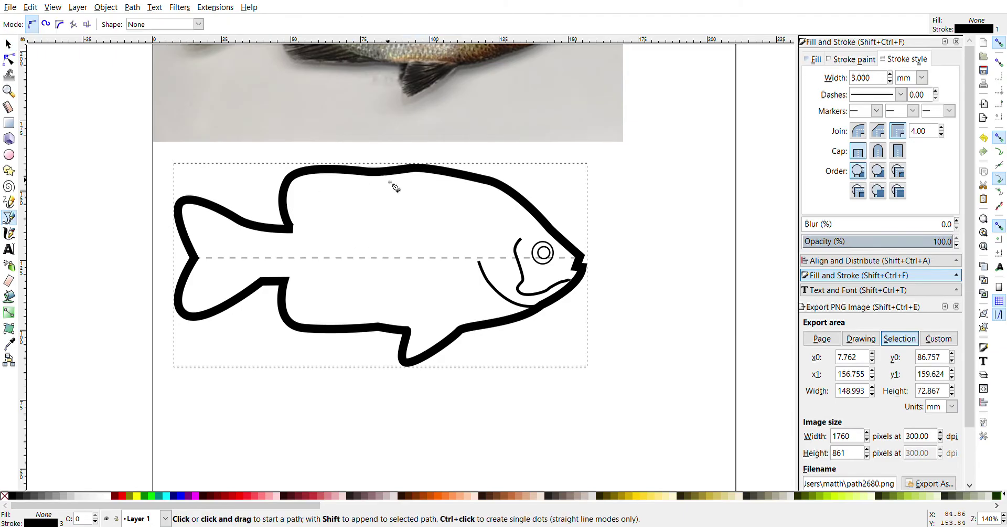
click(414, 171)
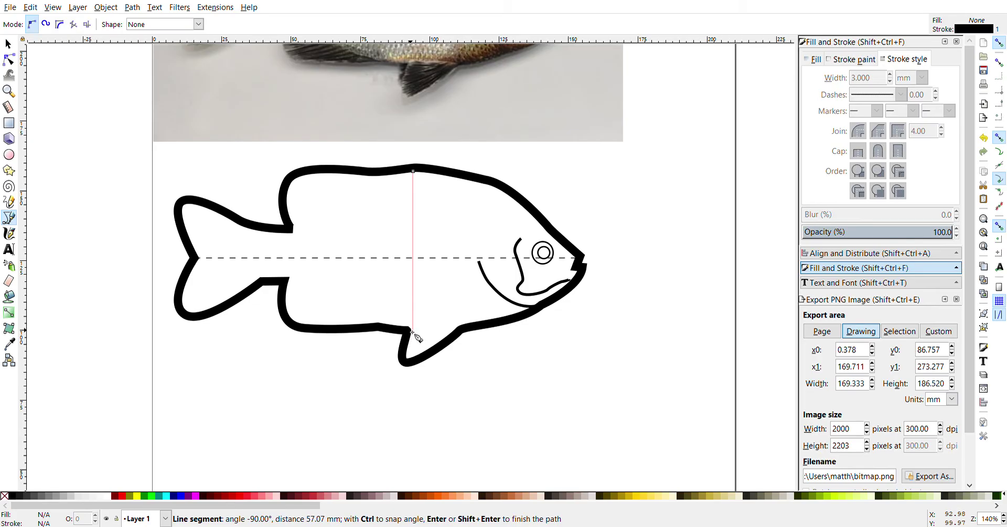
double_click(413, 330)
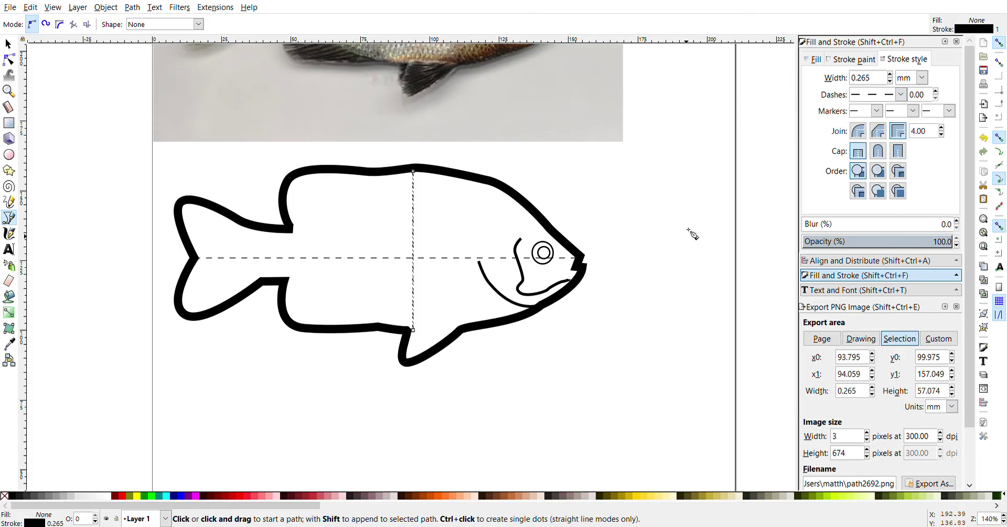
click(8, 44)
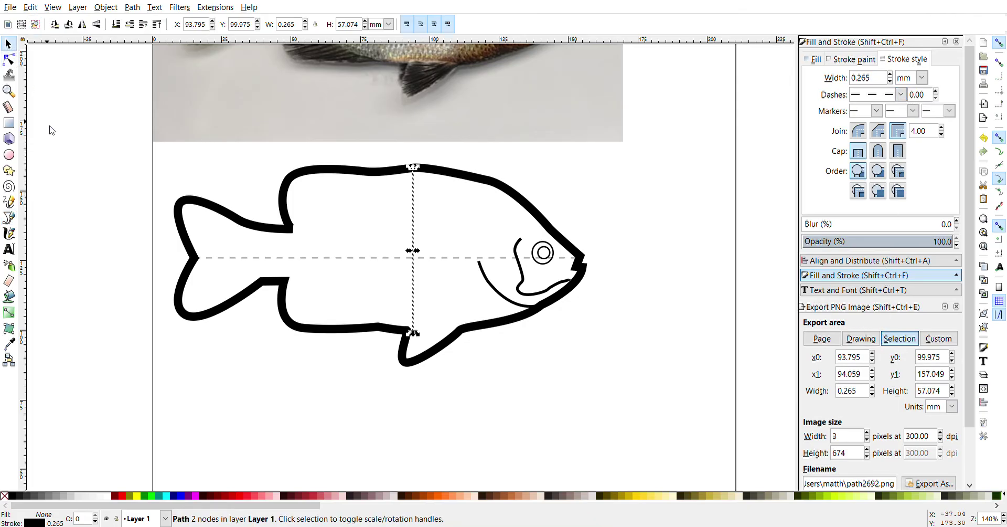
click(86, 176)
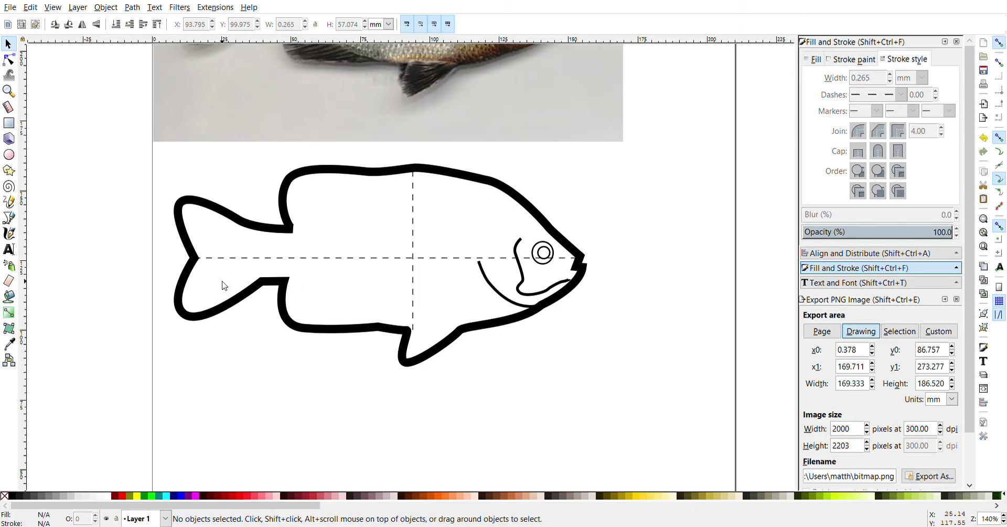
click(8, 217)
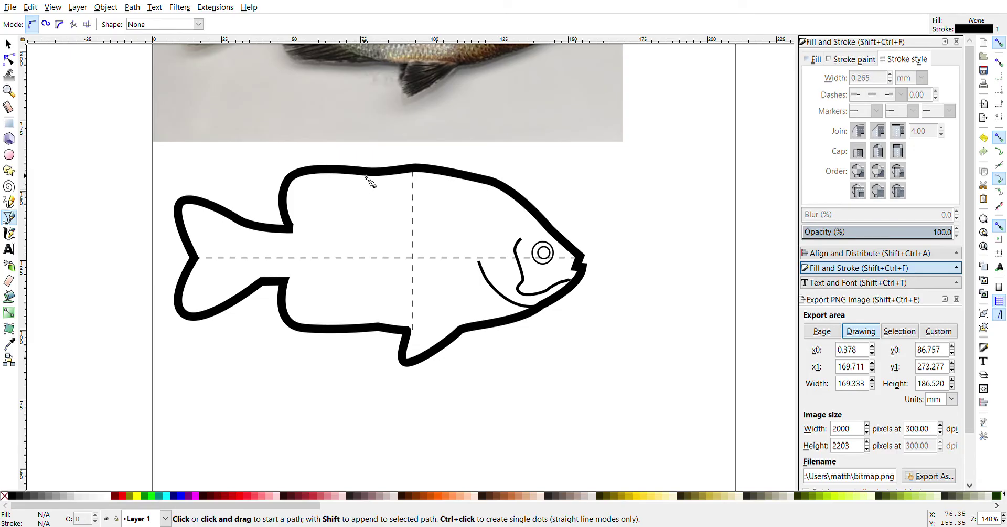
click(294, 229)
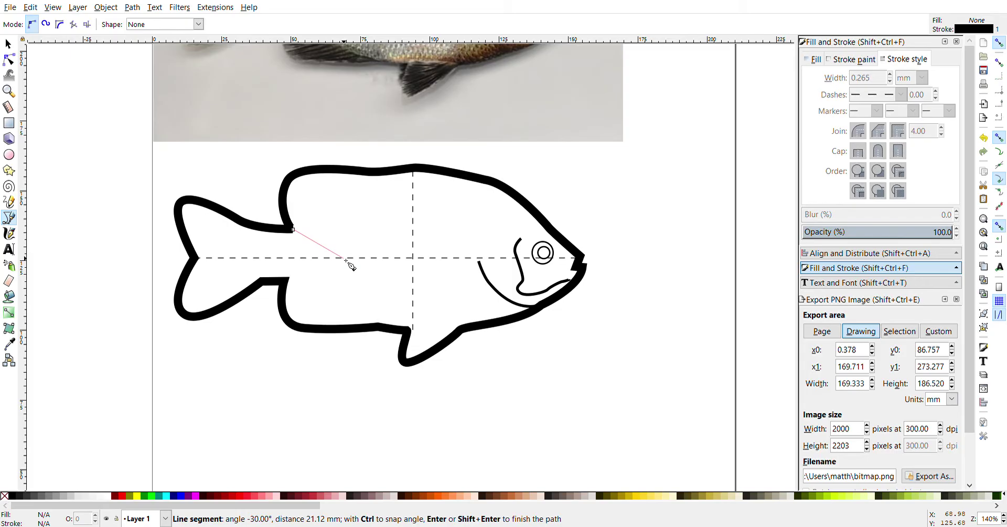
Step: Finish the V-shaped tail-notch path and paste the 3 mm body stroke onto it
click(343, 258)
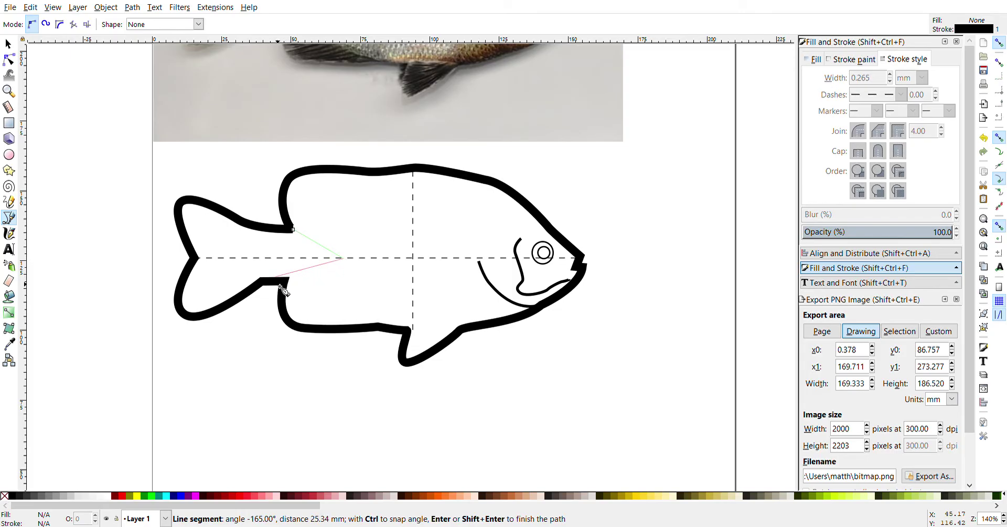
double_click(279, 287)
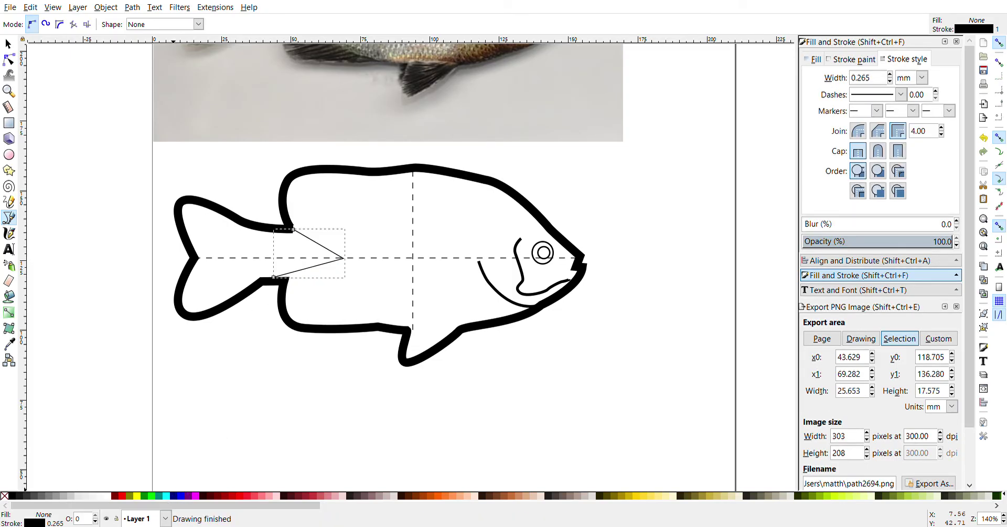
key(ctrl+shift+v)
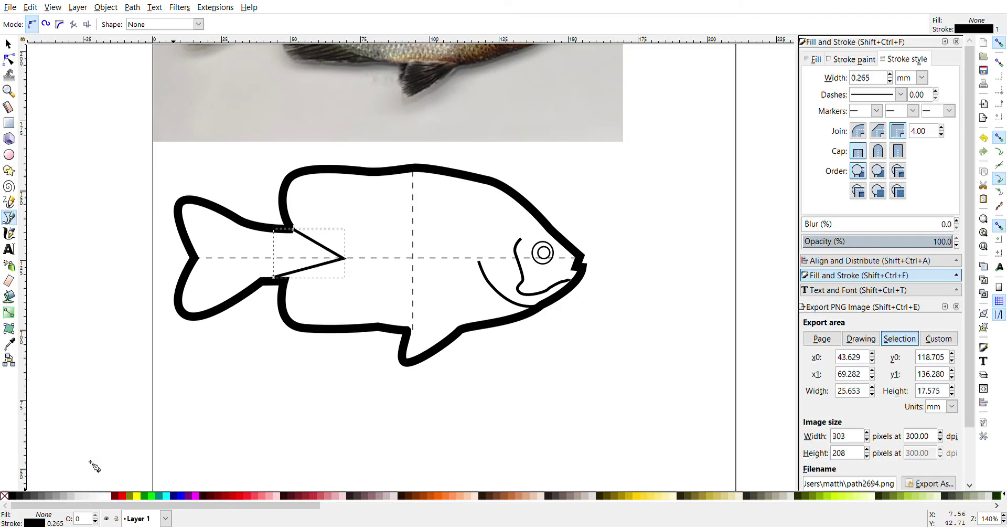
click(9, 59)
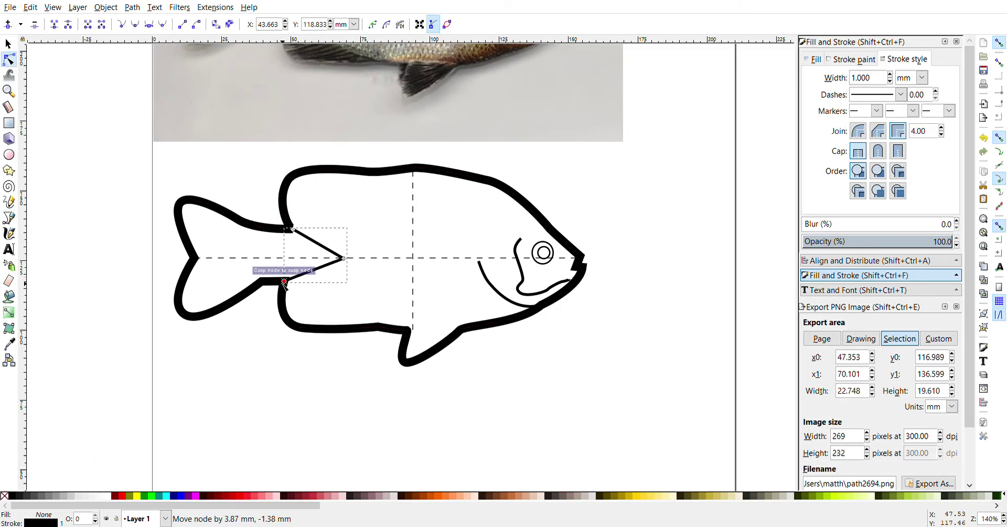
drag(273, 276, 284, 281)
drag(292, 229, 293, 228)
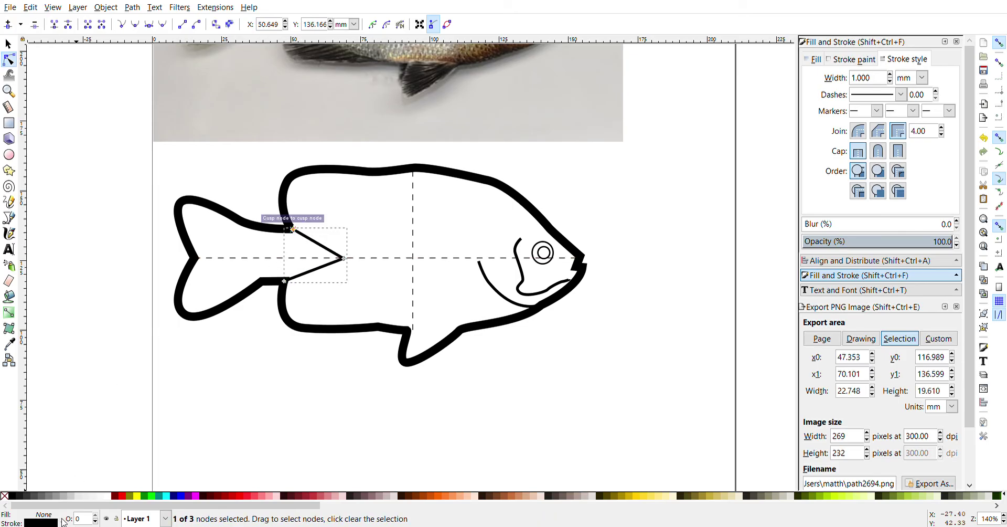
key(ctrl+shift+v)
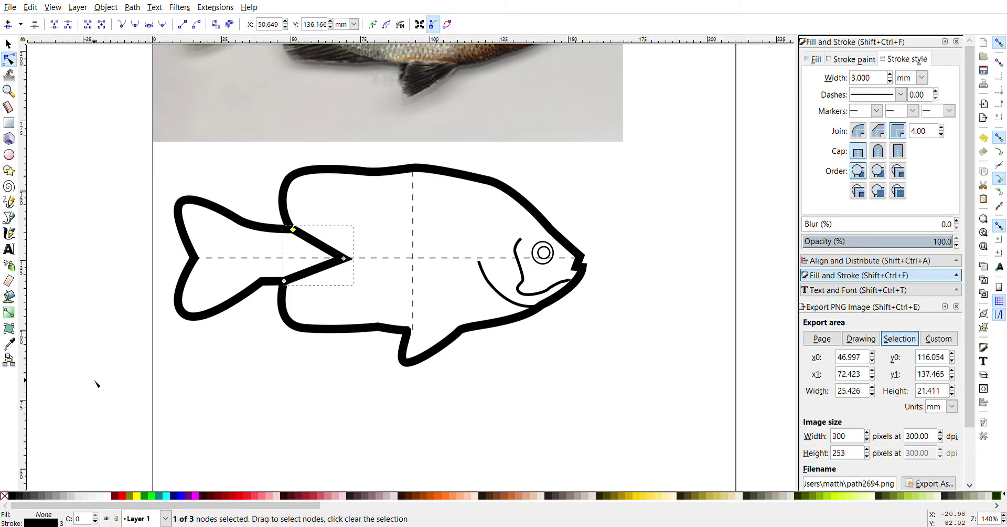
key(s)
click(79, 114)
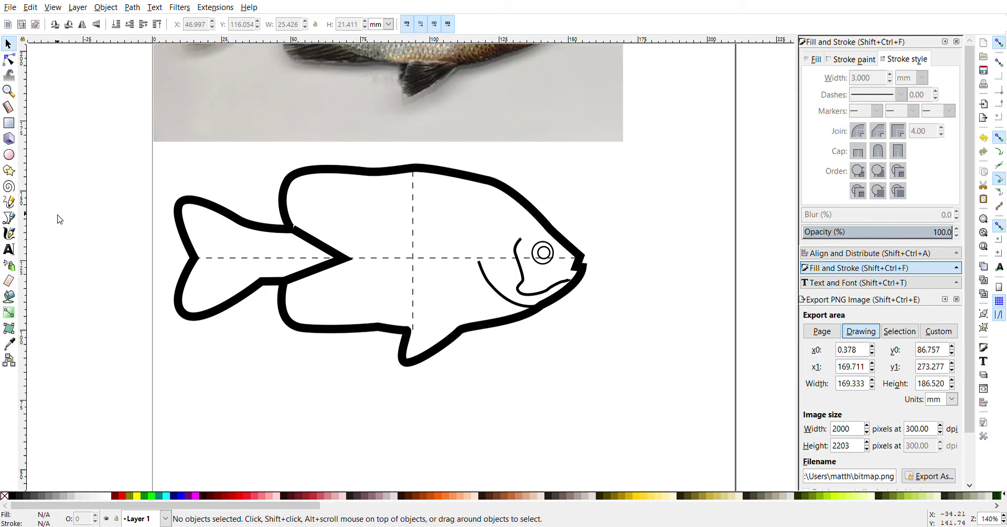
Step: Turn snapping off and nudge the notch's upper corner node onto the body outline
click(9, 60)
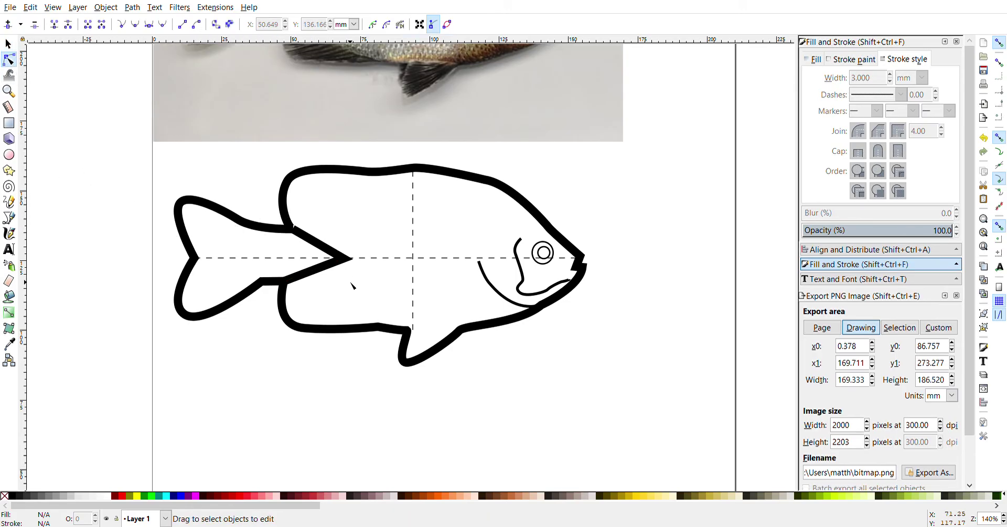
click(315, 245)
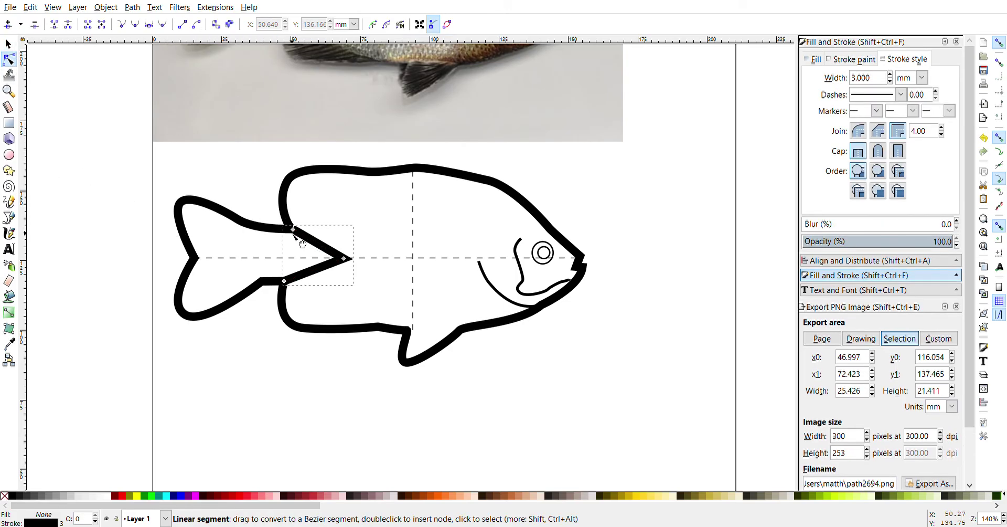
click(293, 230)
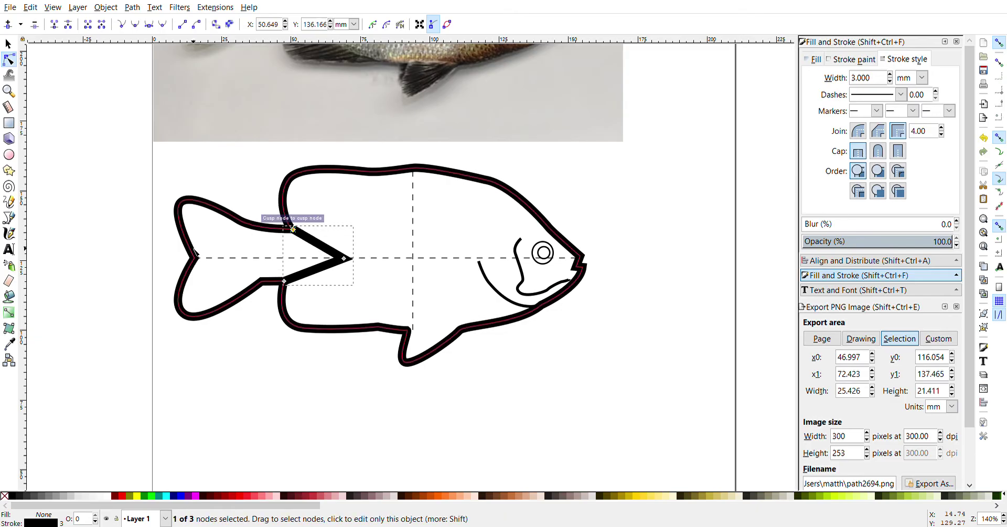
click(999, 41)
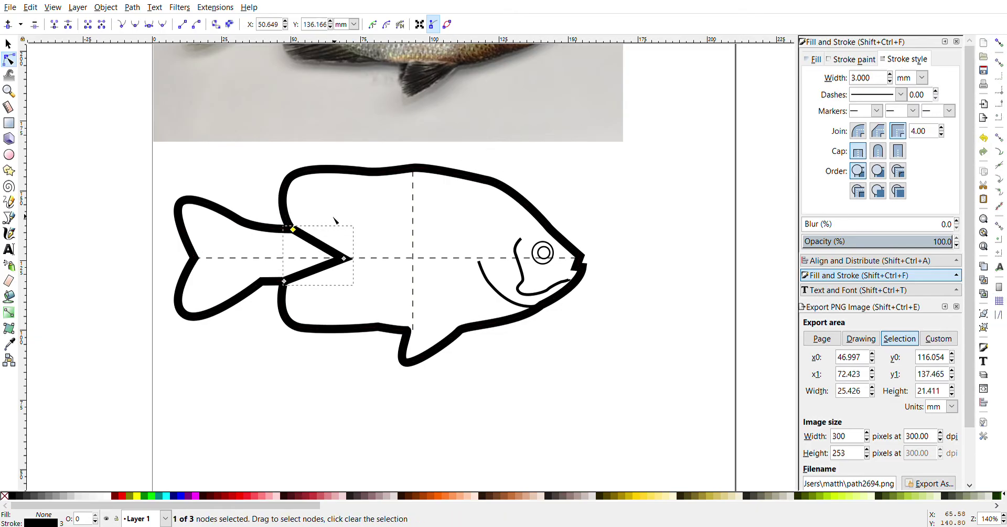
drag(292, 230, 290, 226)
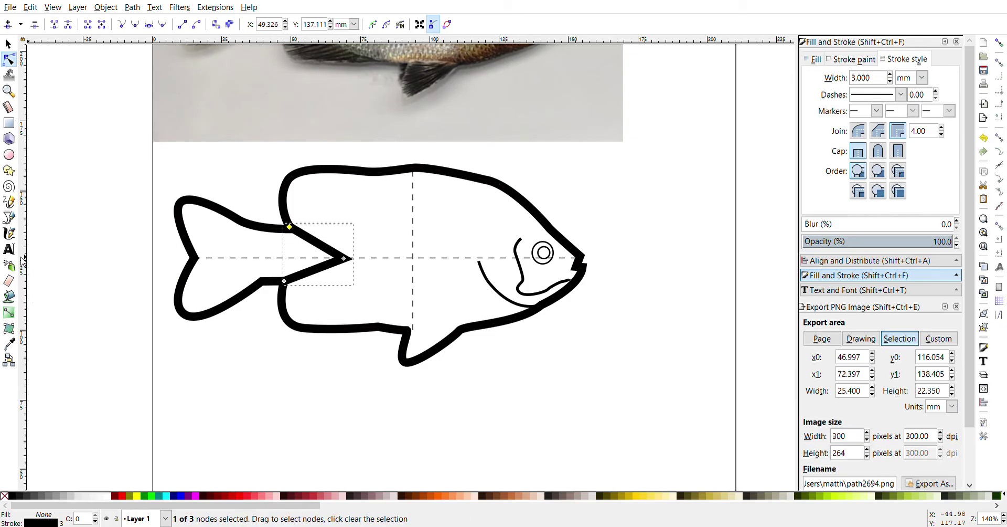
click(9, 217)
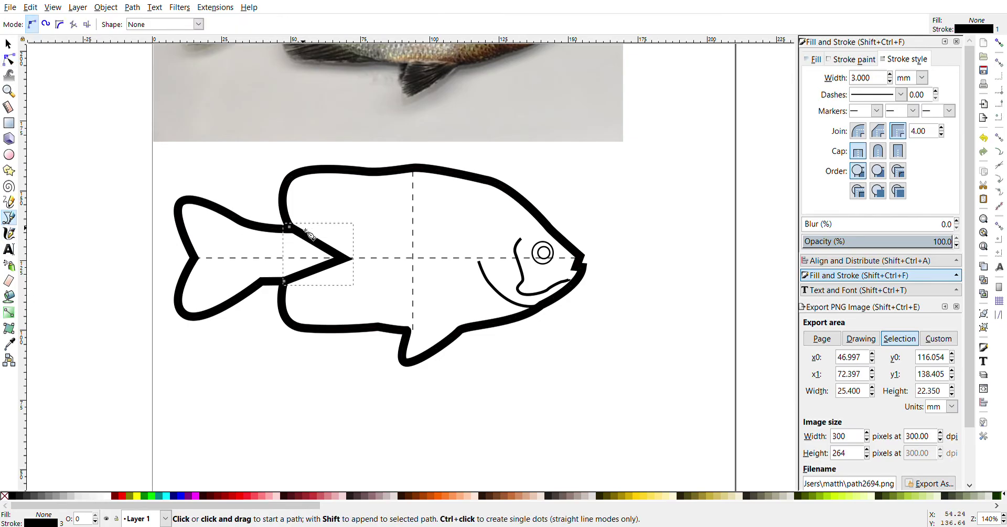
Step: Draw a dashed vertical line from back to belly just ahead of the tail notch
click(314, 175)
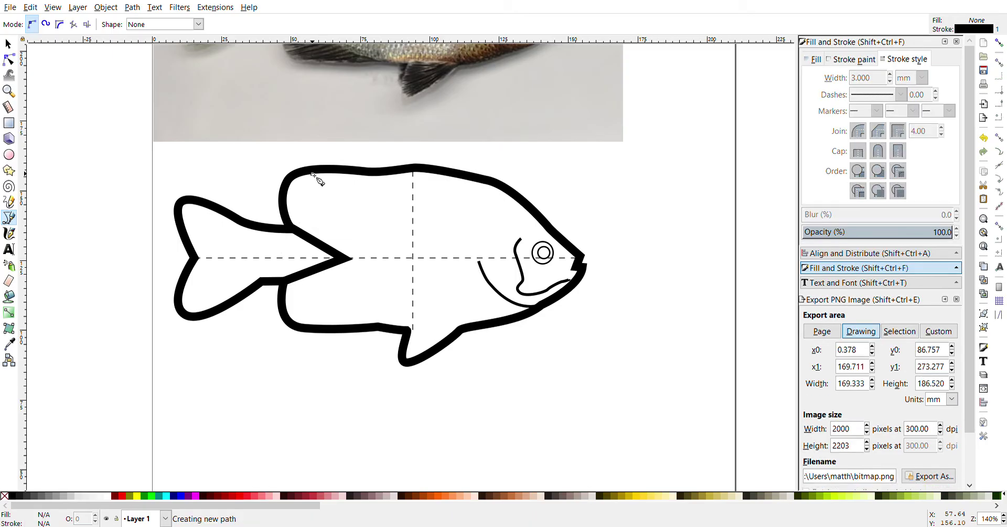
double_click(313, 331)
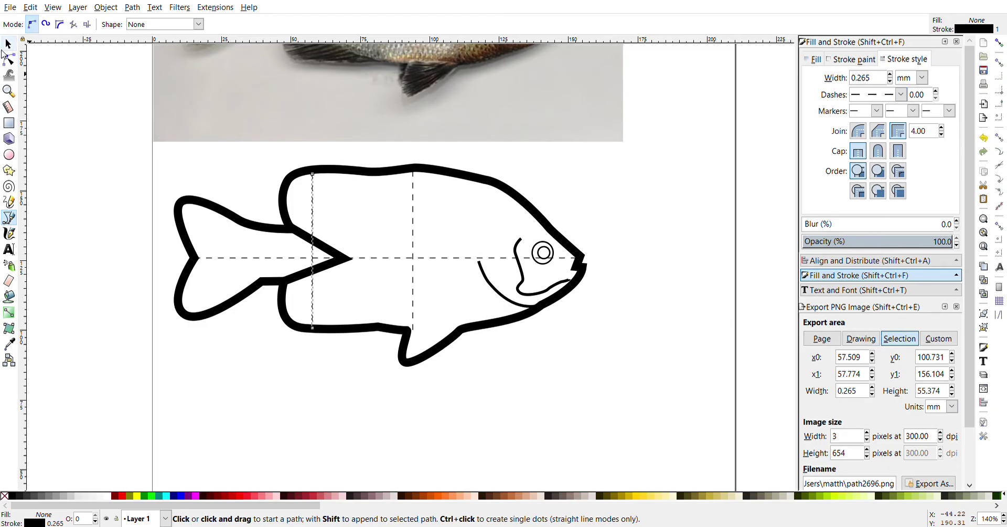
click(8, 44)
key(Escape)
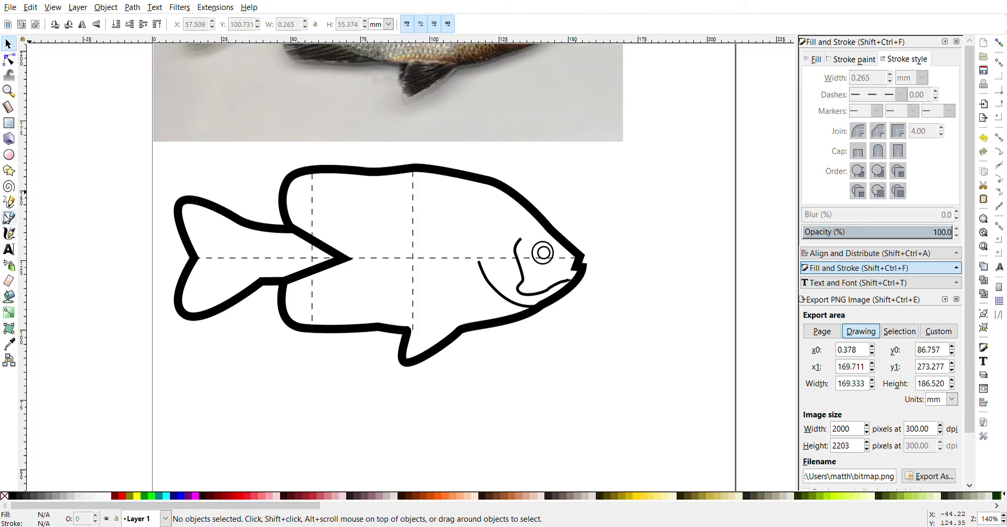
click(9, 217)
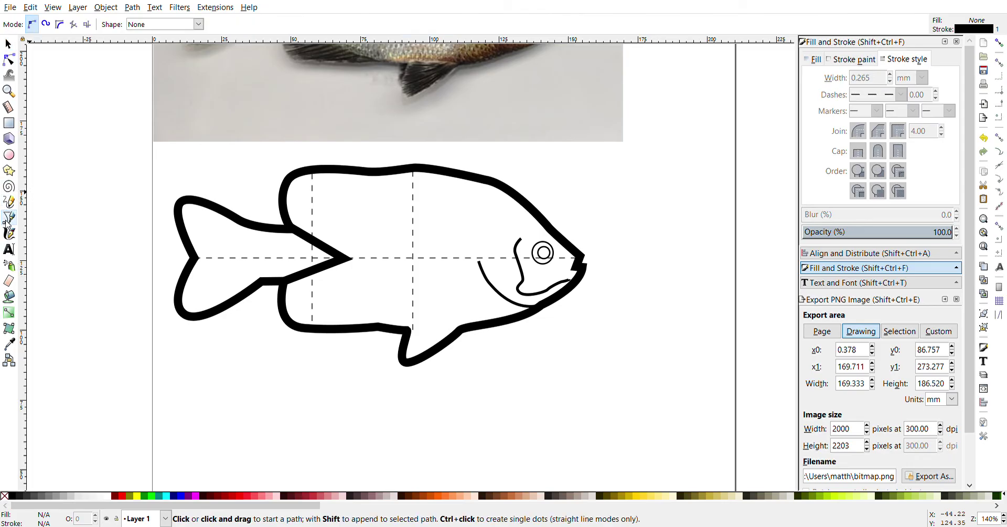
Step: Draw two short vertical lines up from the belly outline, mid-body and below the gill
click(358, 289)
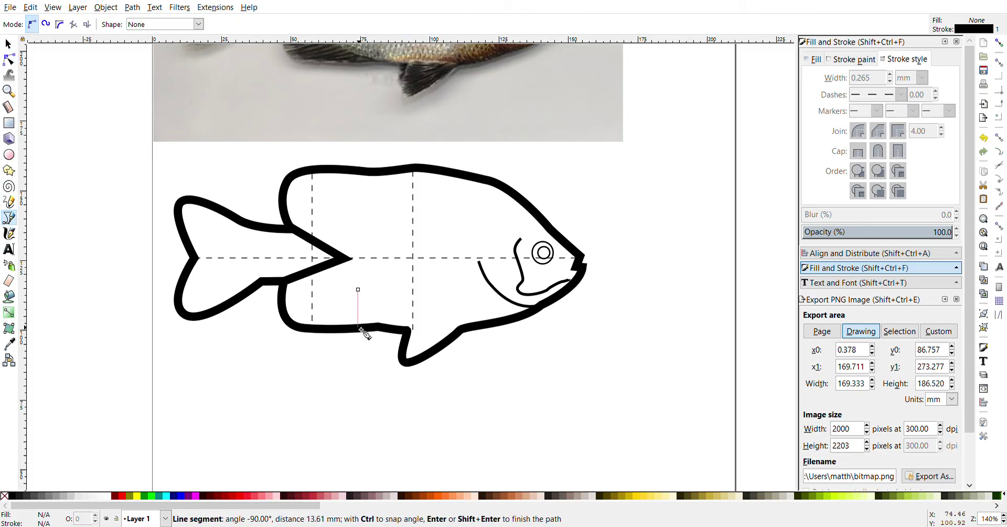
double_click(359, 328)
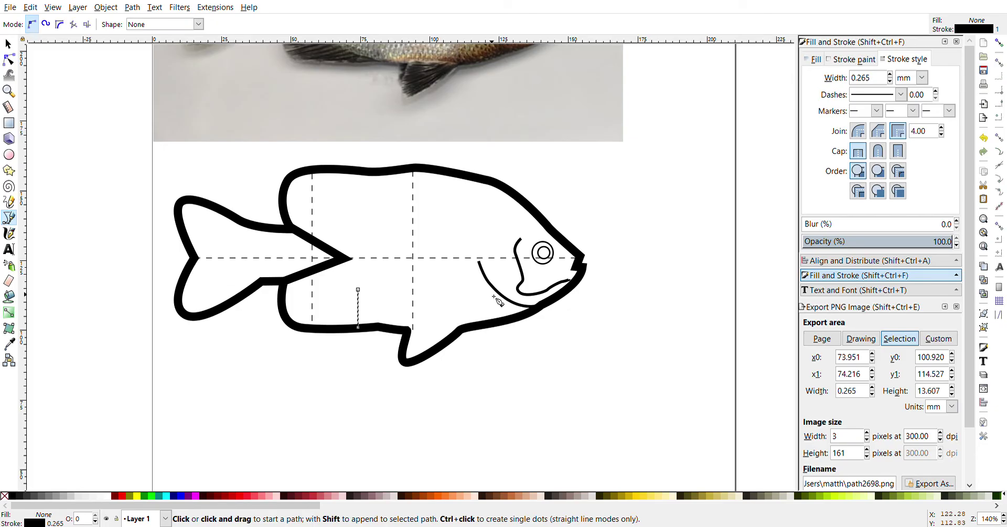
click(494, 297)
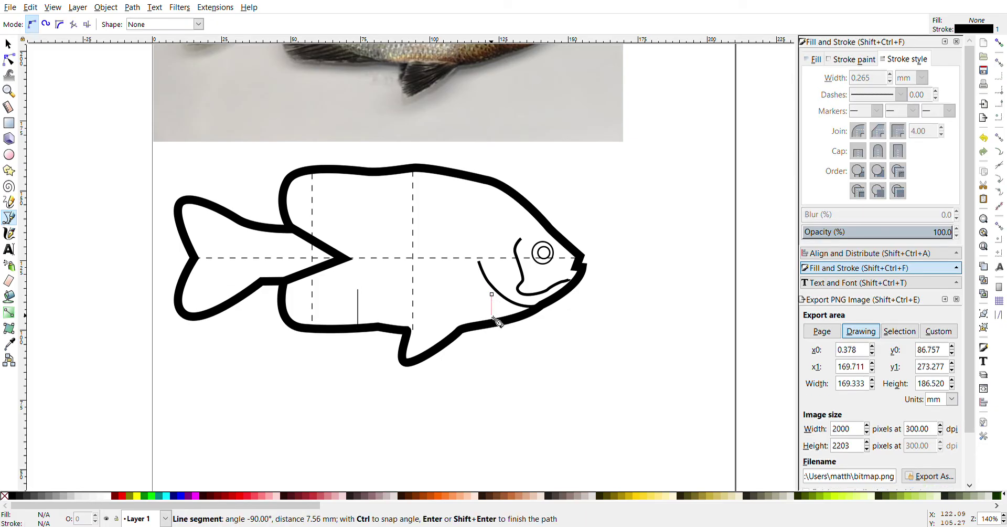
key(Return)
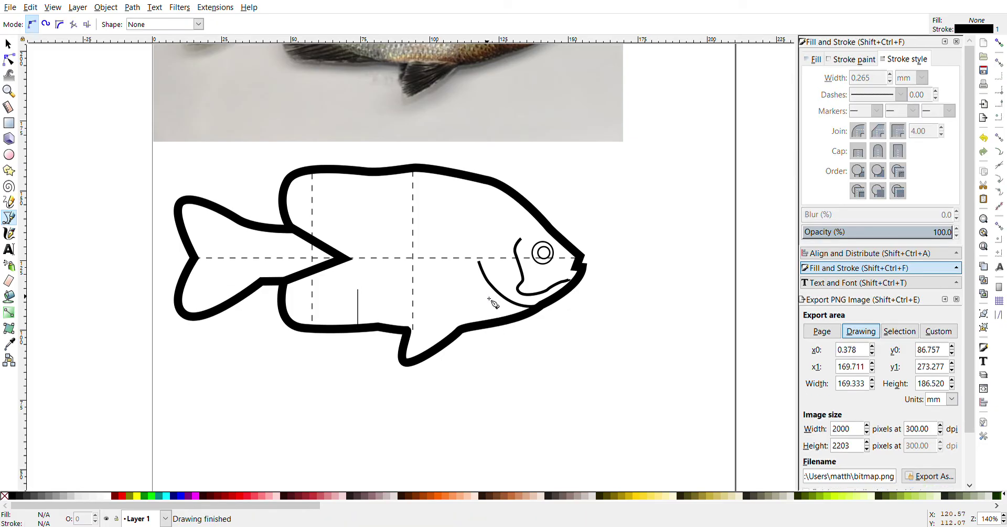
click(490, 296)
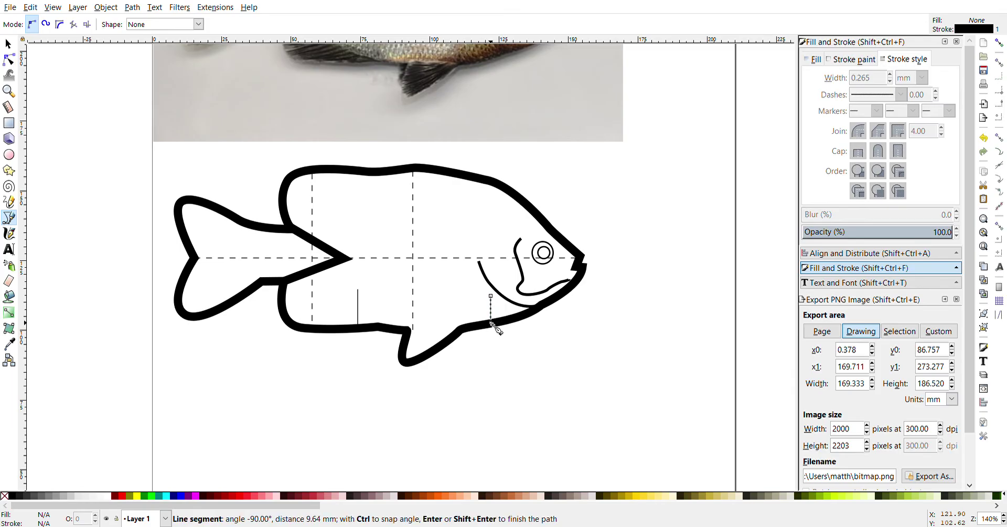
double_click(492, 326)
Step: Give both short belly lines a red dashed stroke
click(8, 44)
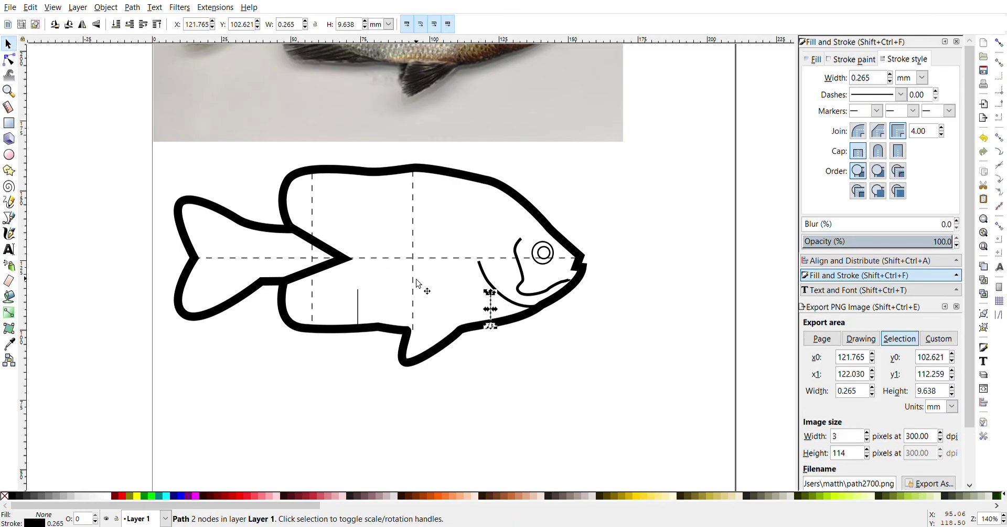
click(358, 301)
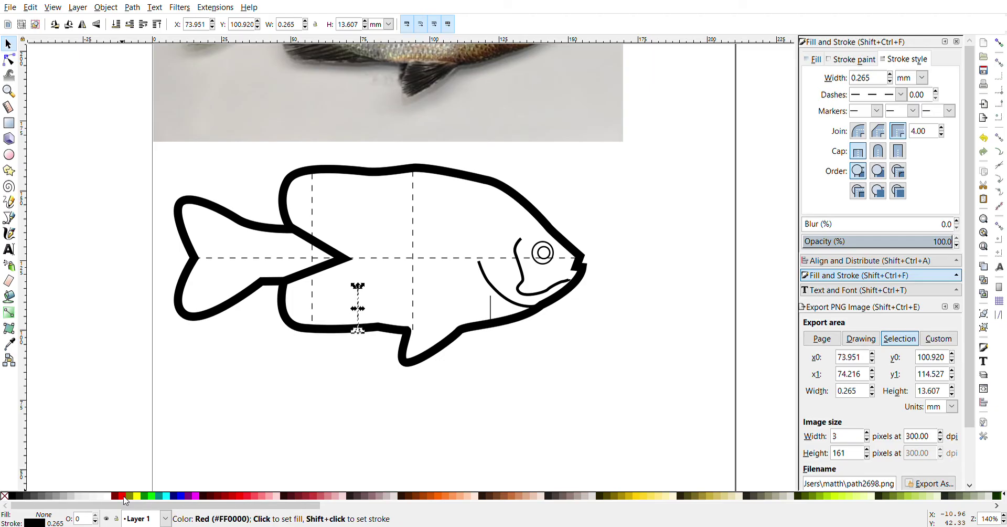
click(492, 307)
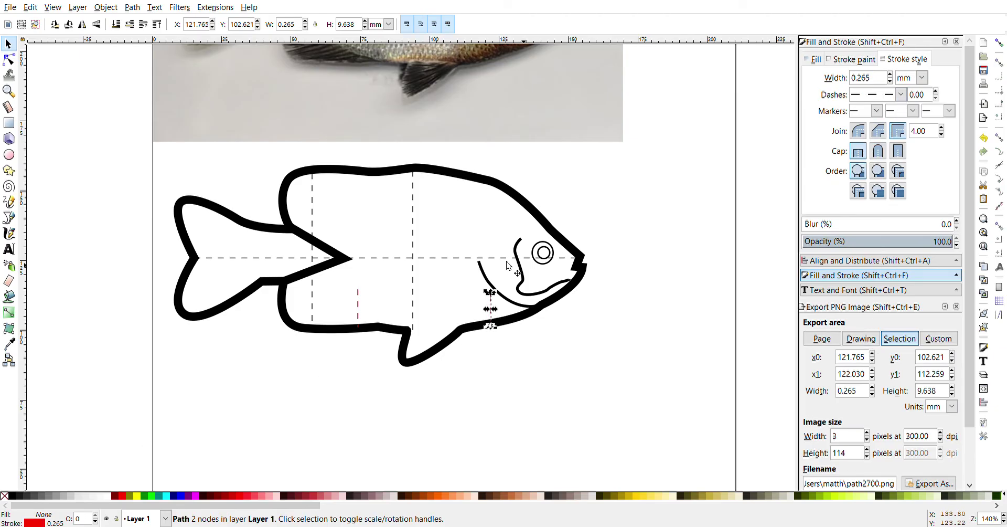
click(161, 230)
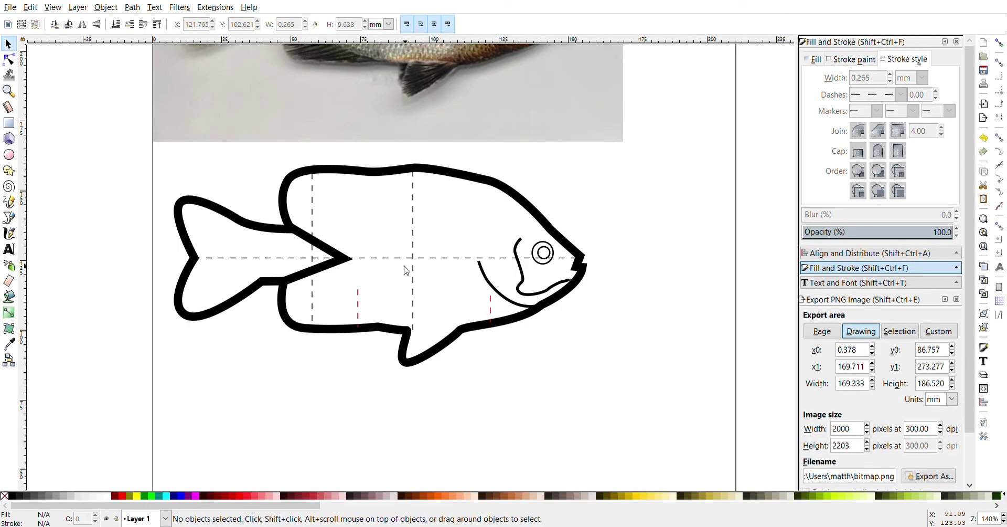
Step: Add a small red 'HOOK' label above the mid-belly hook line
click(9, 248)
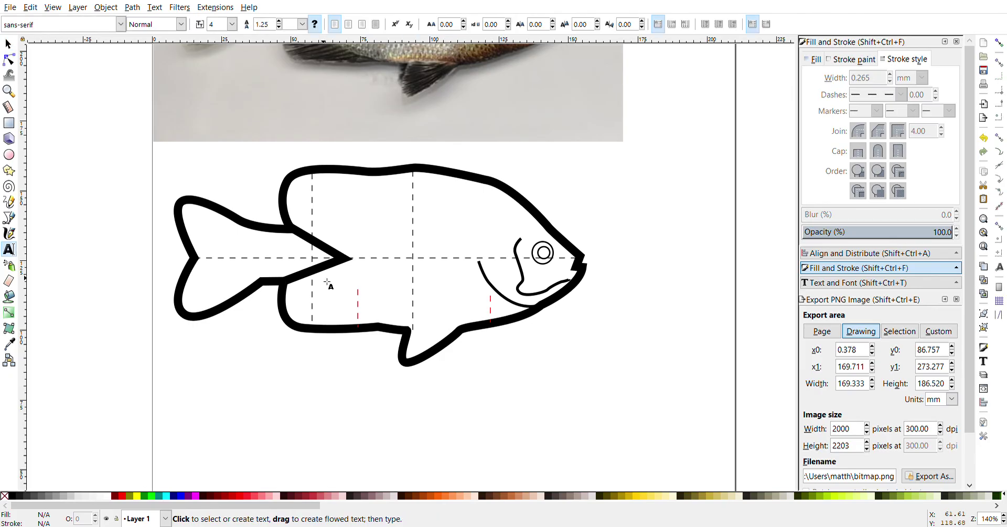
click(367, 285)
text(H)
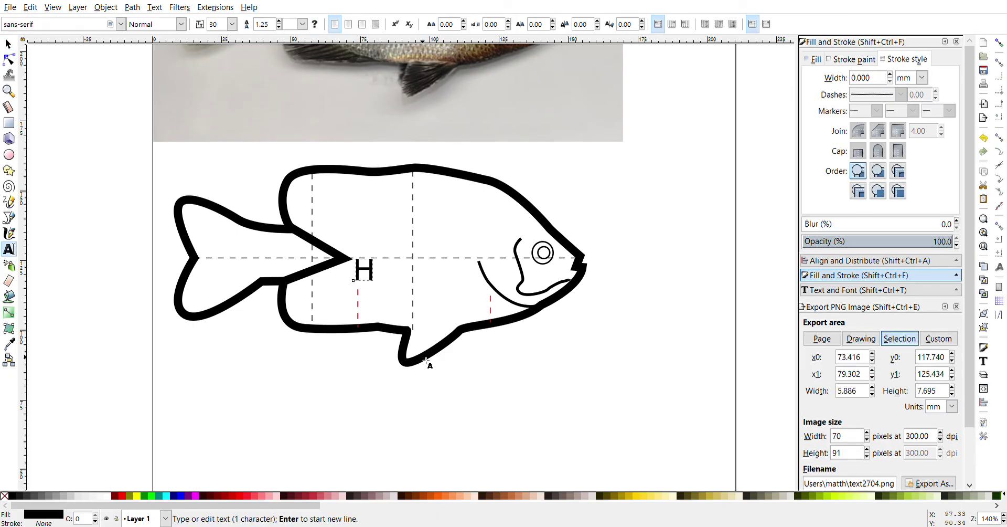
text(OOK)
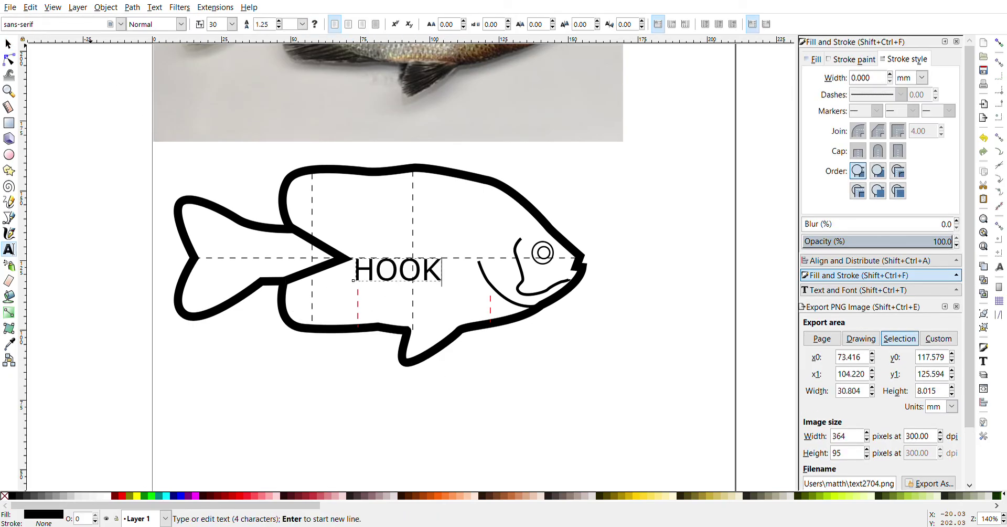
click(8, 44)
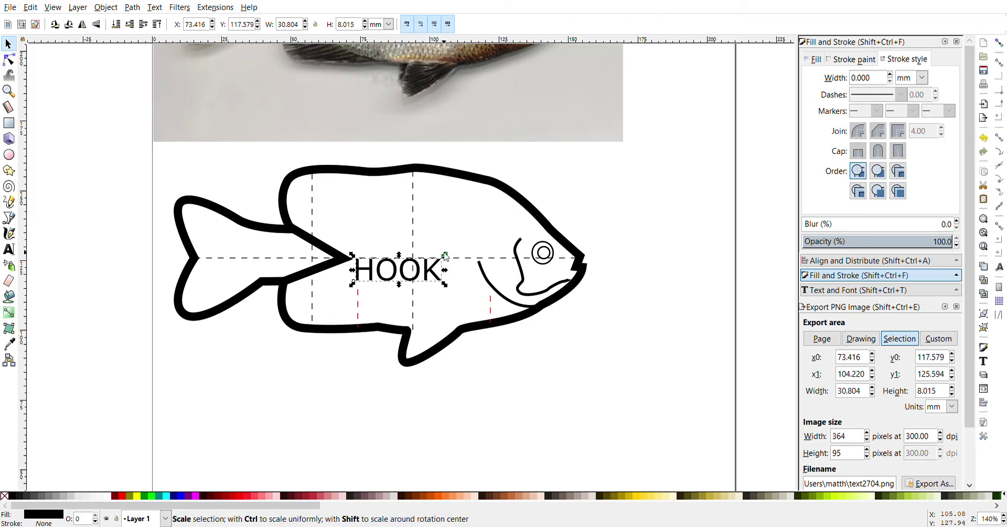
drag(445, 255, 372, 287)
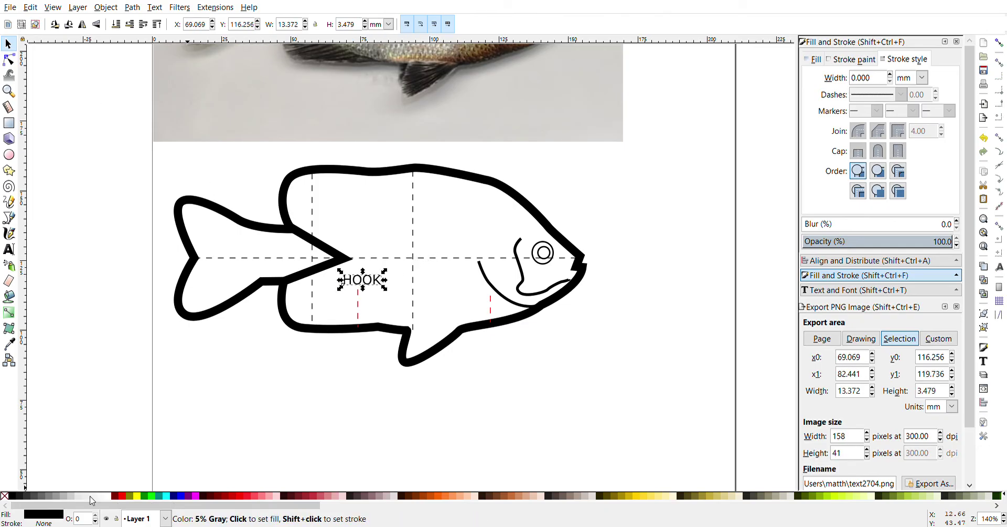
click(115, 496)
Step: Duplicate the red 'HOOK' label and place the copy above the line below the gill
key(ctrl+c)
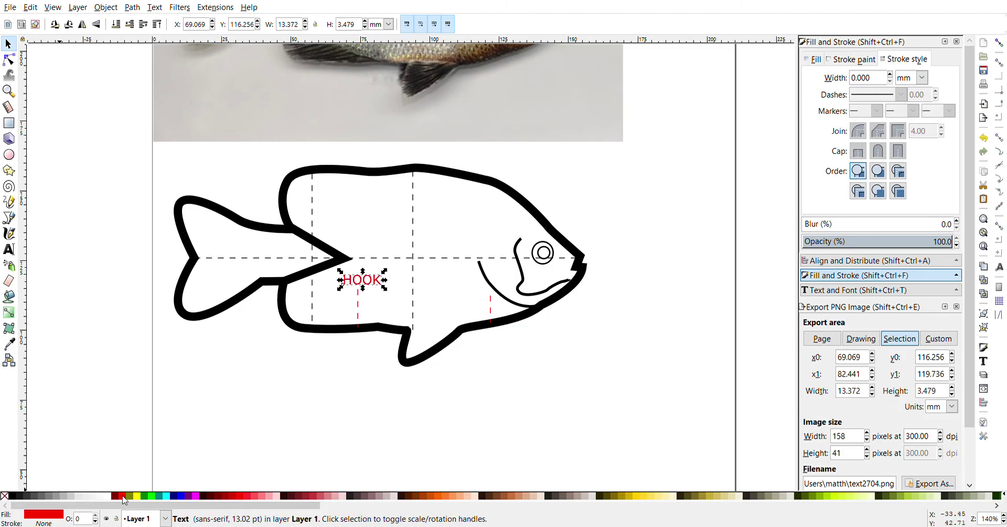
key(ctrl+v)
drag(411, 271, 467, 294)
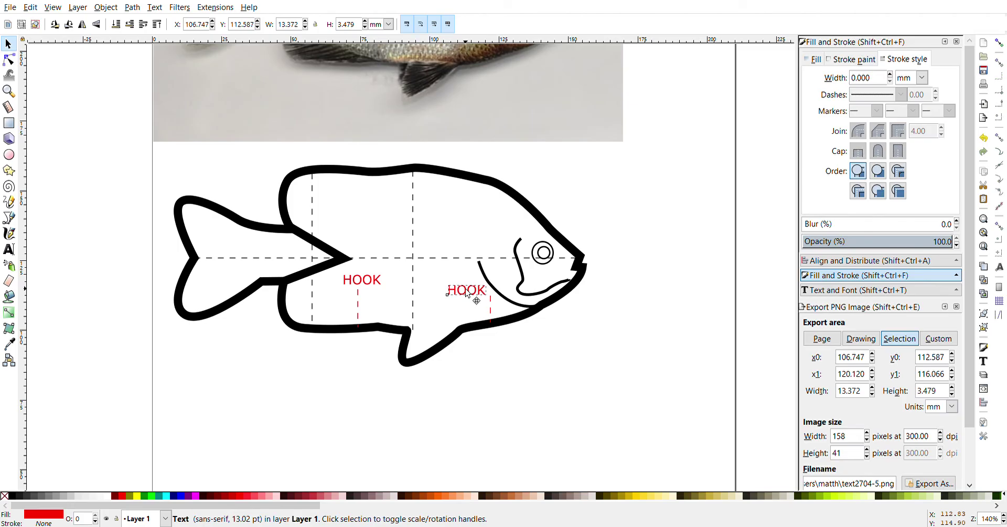
click(479, 376)
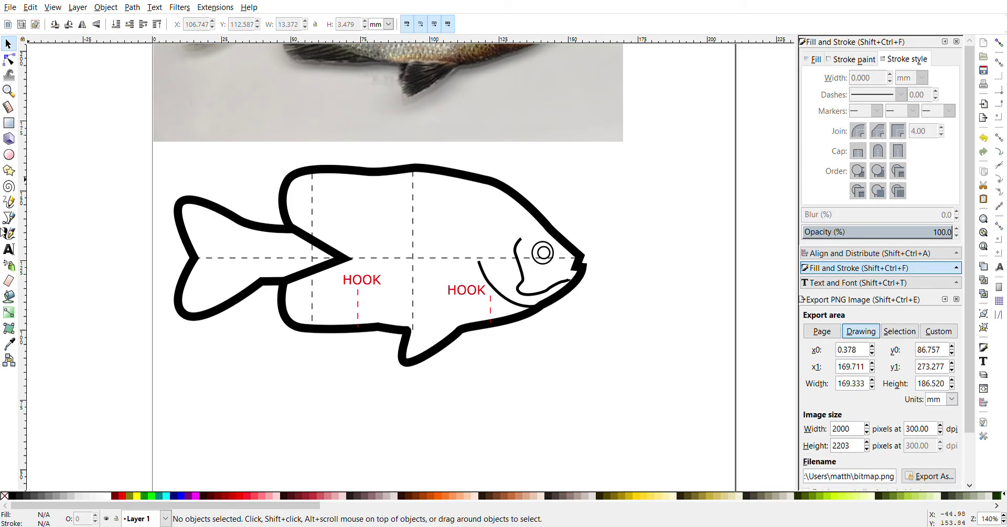
Step: Add a small black 'HINGE' text left of the front tail guide line
click(9, 249)
click(321, 224)
text(HINGE)
click(8, 44)
drag(426, 196, 345, 218)
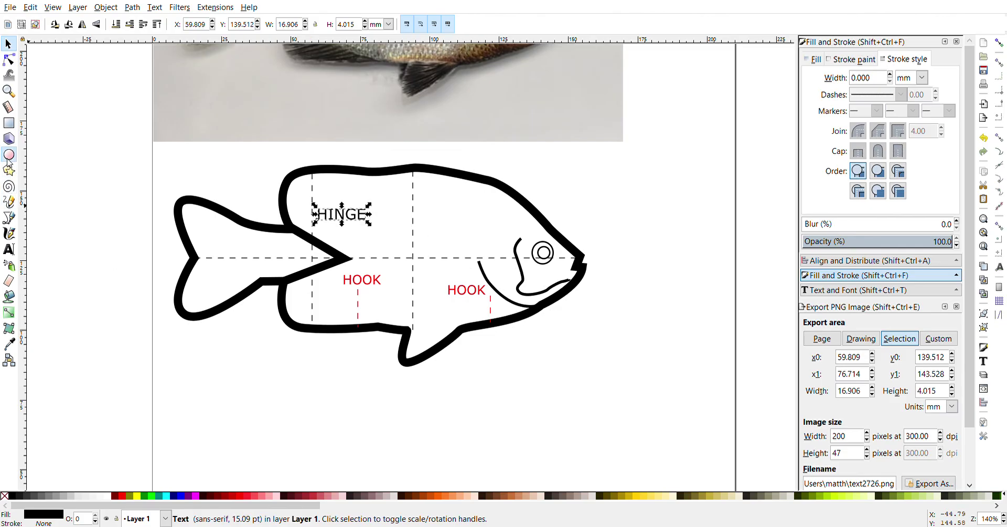
click(8, 157)
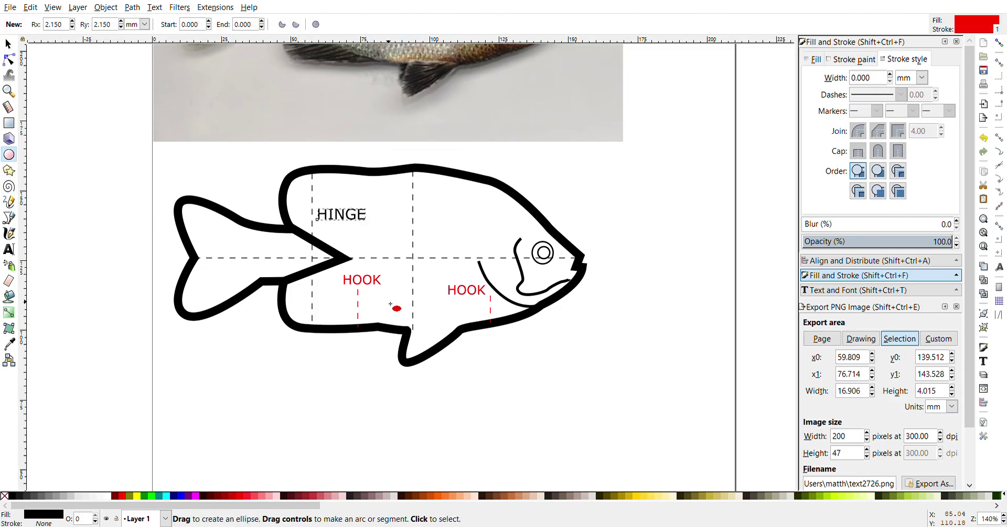
Step: Draw an orange dashed vertical line through the gill curve just behind the eye
click(7, 218)
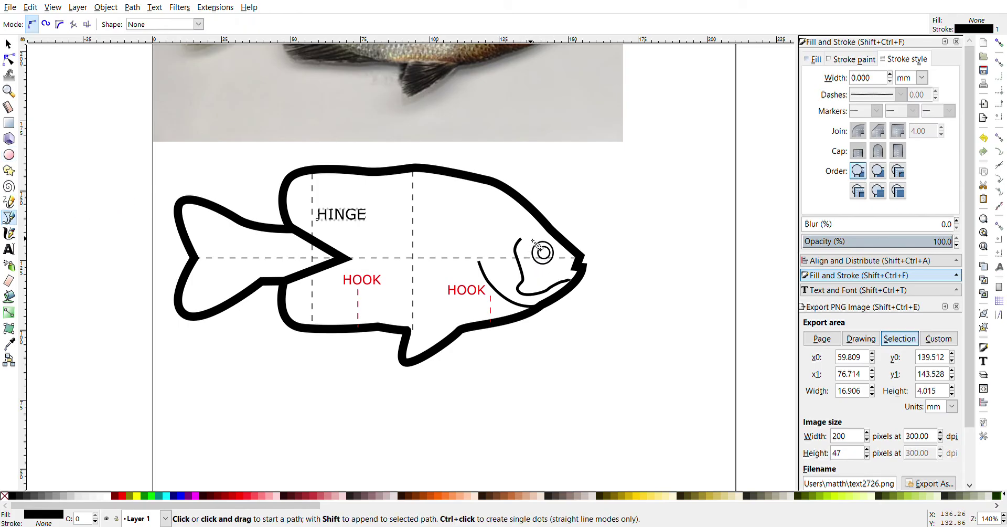
click(529, 237)
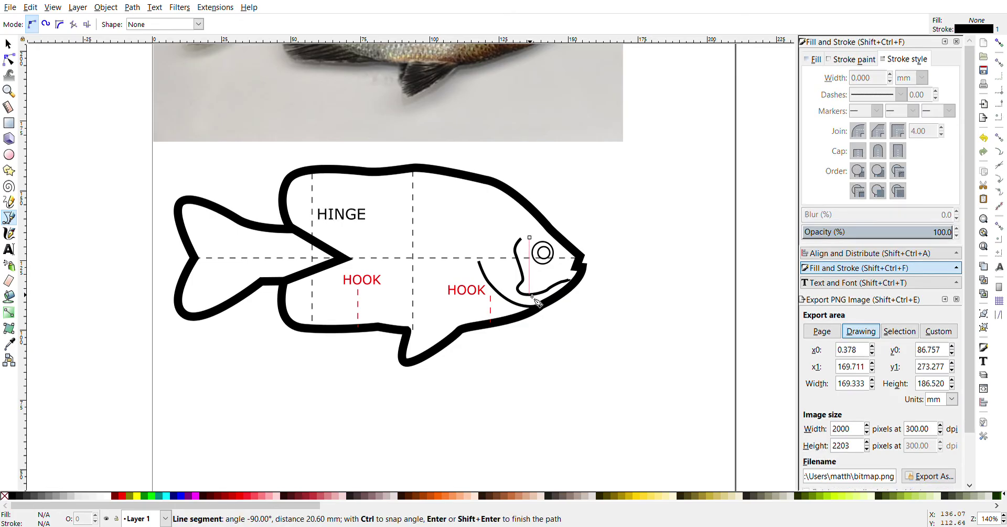
double_click(531, 312)
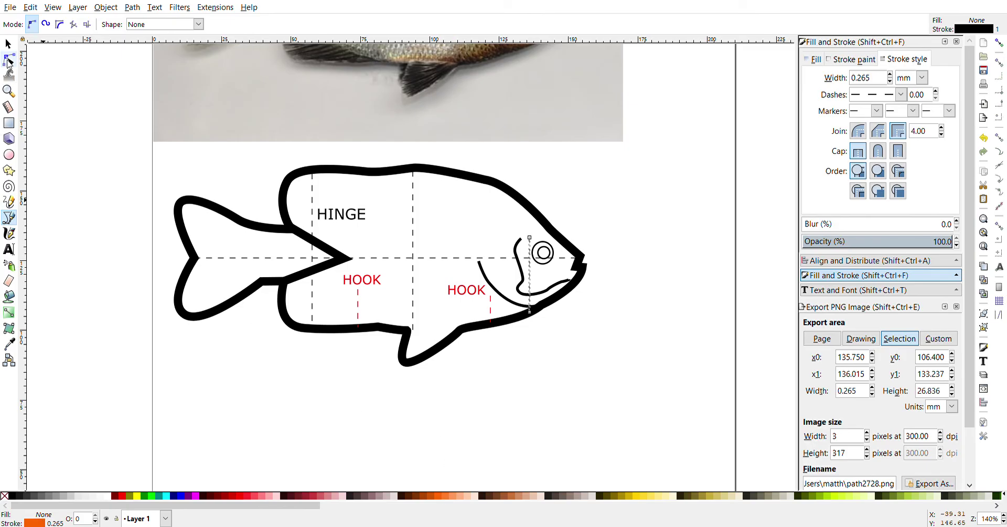
click(6, 43)
Step: Copy the gill HOOK label up near the eye and change its text to 'WEIGHT'
click(462, 294)
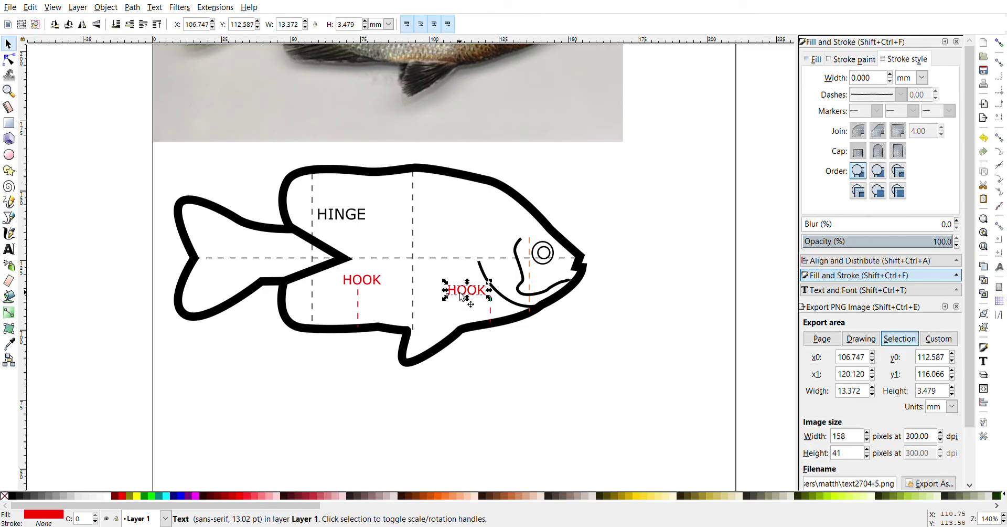
mouse_move(462, 296)
mouse_down()
mouse_move(450, 297)
mouse_move(498, 232)
mouse_up()
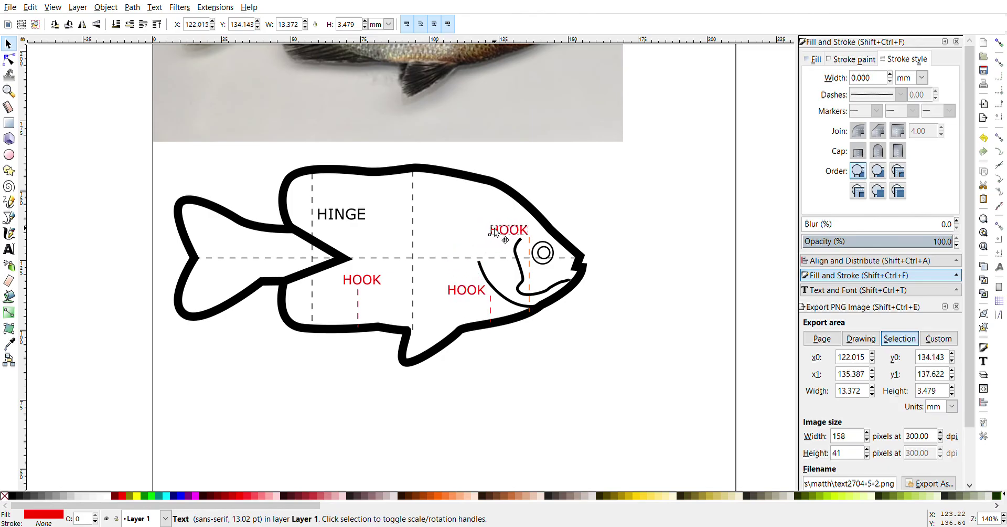
click(9, 249)
key(BackSpace)
key(BackSpace)
key(BackSpace)
key(BackSpace)
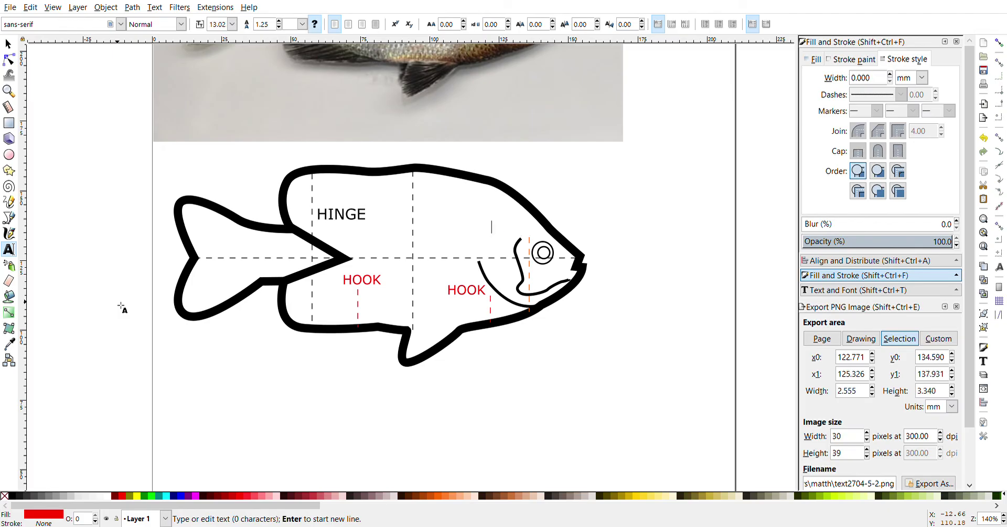
text(WEIGHT)
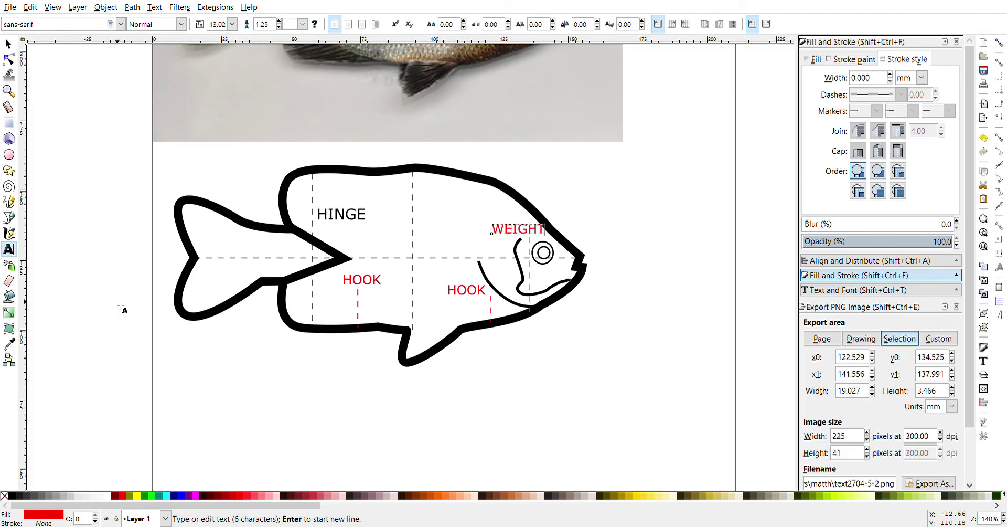
click(8, 44)
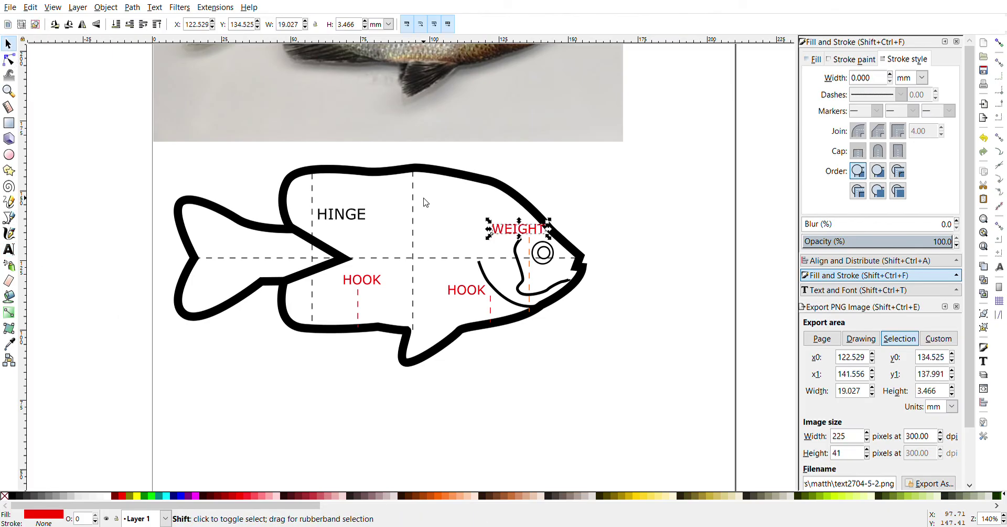
key(shift+Left)
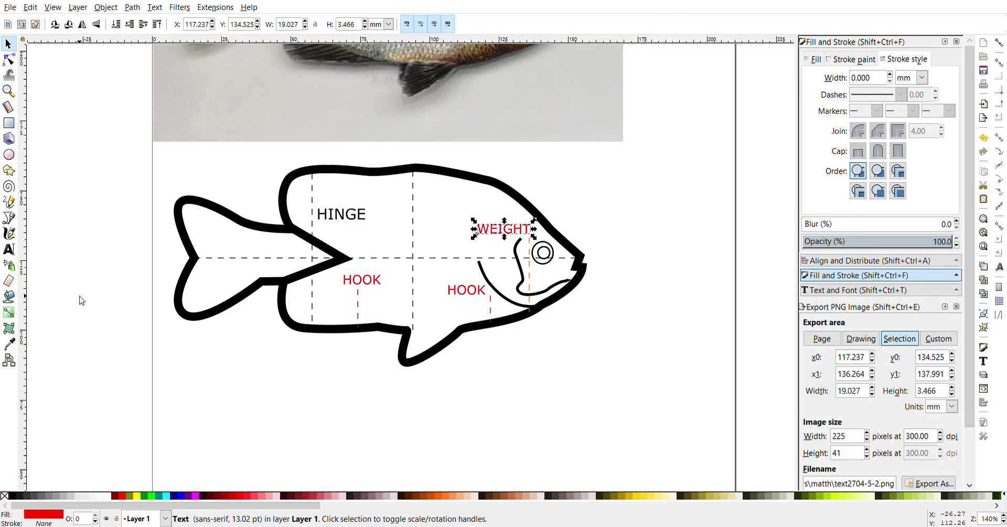
Step: Recolour 'WEIGHT' with the orange picked from the guide line behind the eye
click(9, 344)
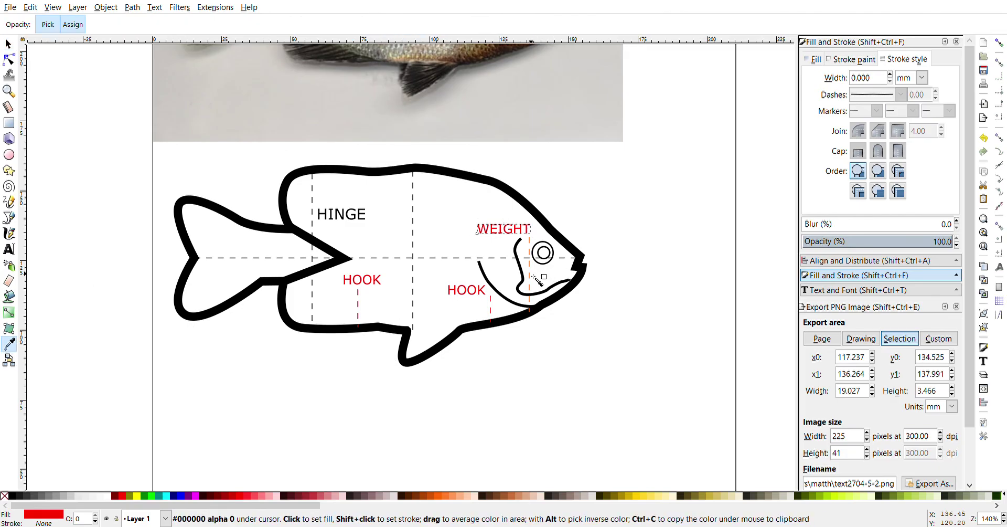
ctrl+scroll(534, 276, up, 1)
ctrl+scroll(533, 277, up, 2)
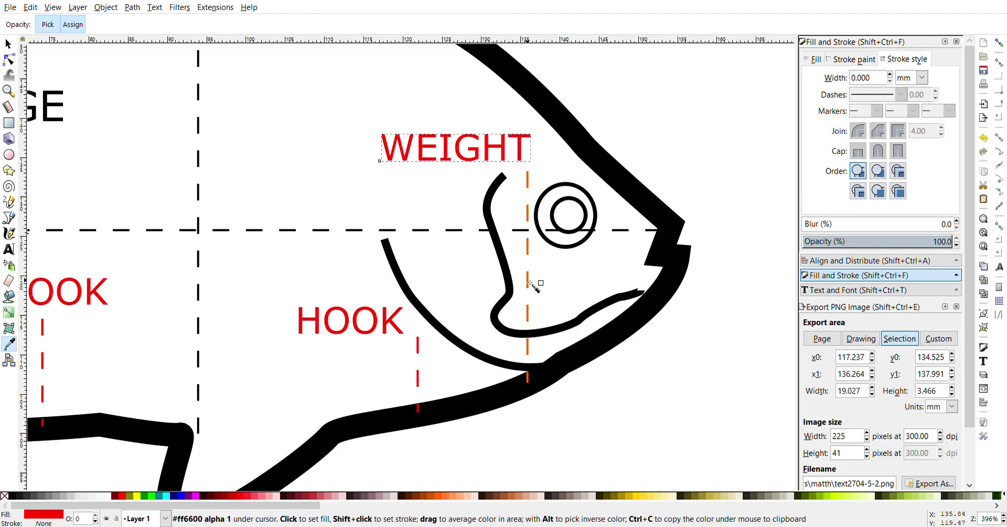
click(530, 283)
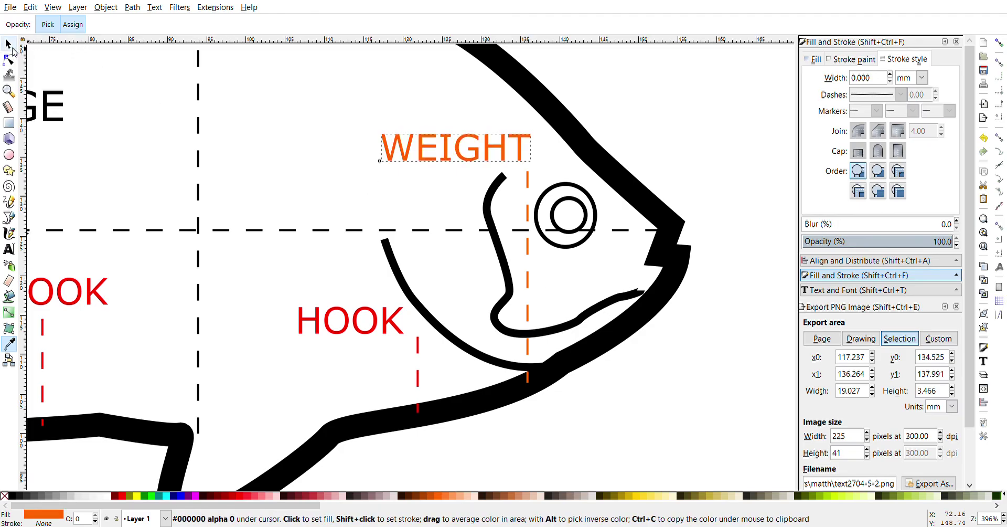
click(7, 44)
click(137, 90)
key(minus)
key(minus)
key(minus)
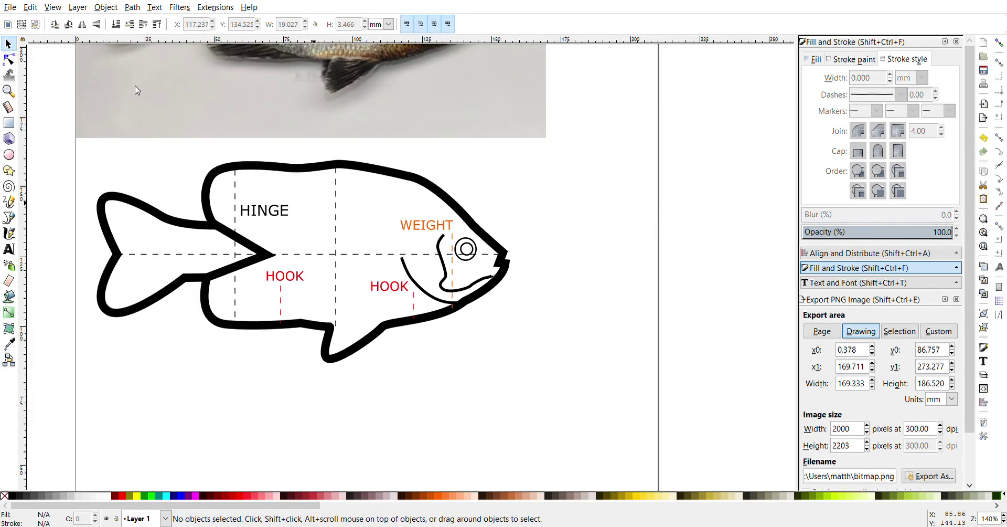
key(minus)
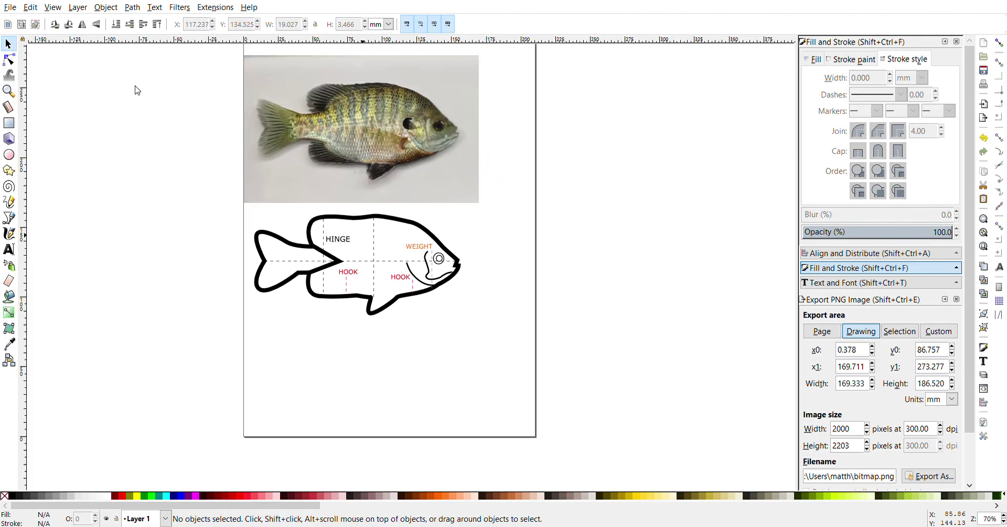
ctrl+scroll(488, 323, down, 1)
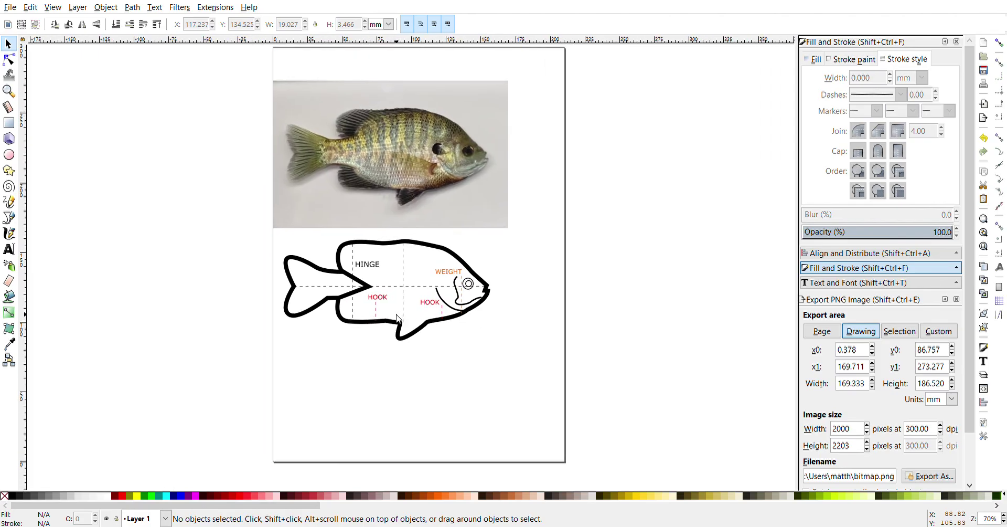
ctrl+scroll(401, 319, up, 2)
ctrl+scroll(395, 347, up, 1)
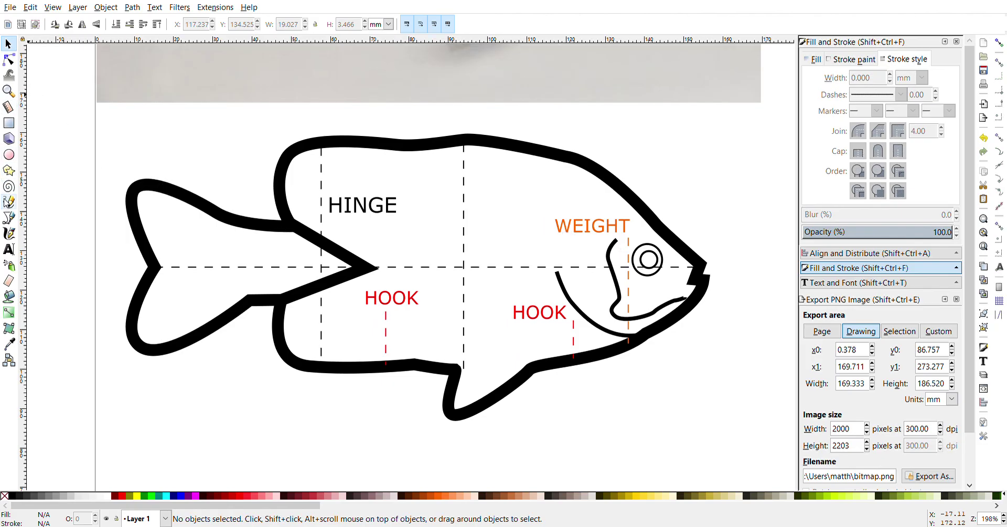
click(9, 248)
Step: Add the title line 'METCHENFISH BLUEGILL' below the fish, shifted left
scroll(220, 335, down, 1)
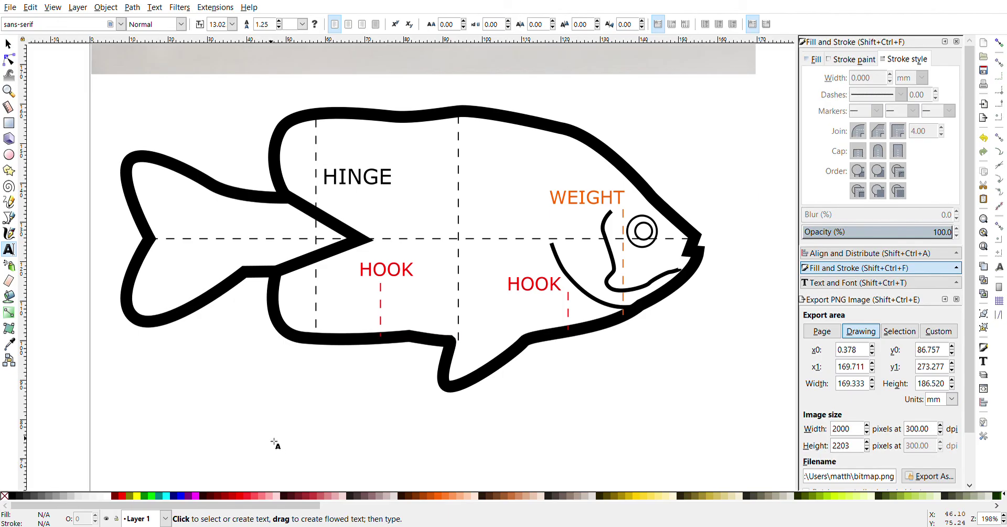
click(239, 445)
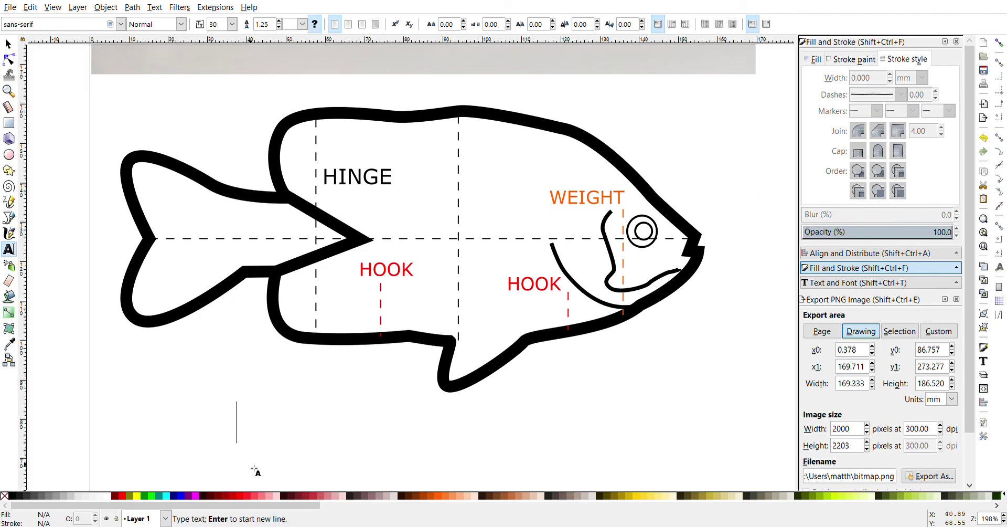
text(METCH)
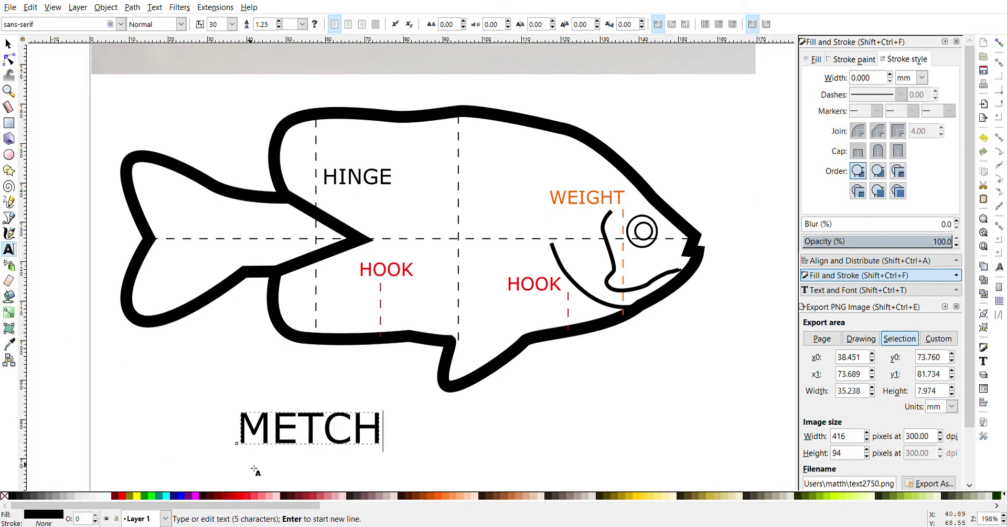
text(ENFISH B)
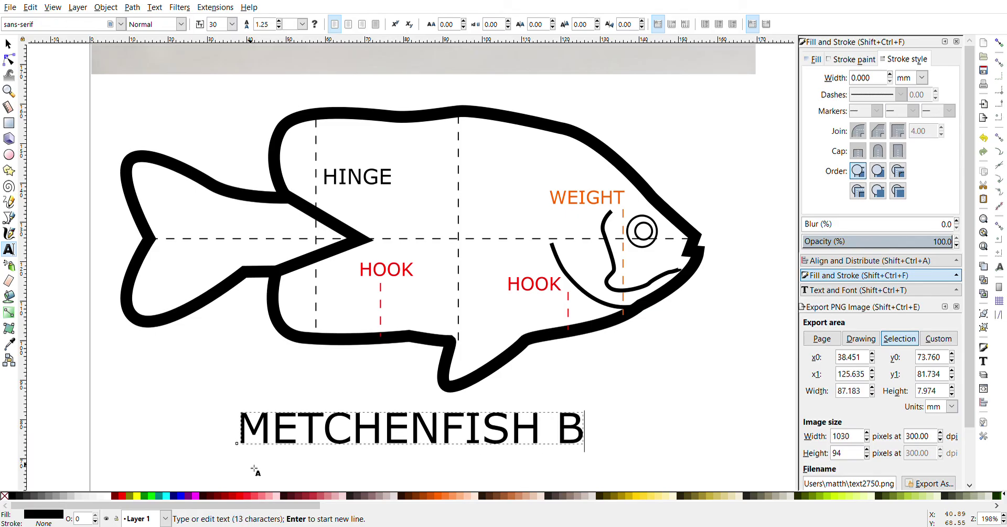
text(LUEGILL)
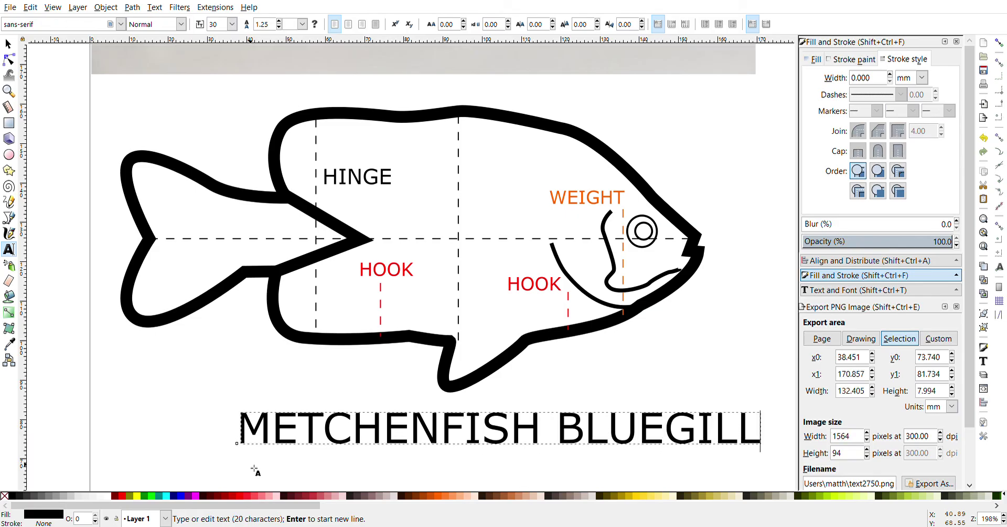
click(8, 44)
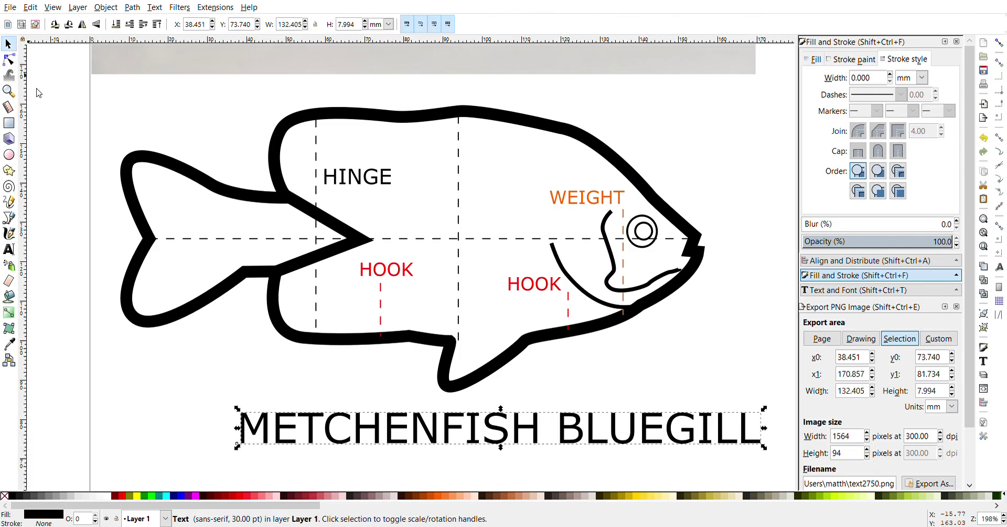
click(427, 418)
drag(423, 425, 351, 410)
key(t)
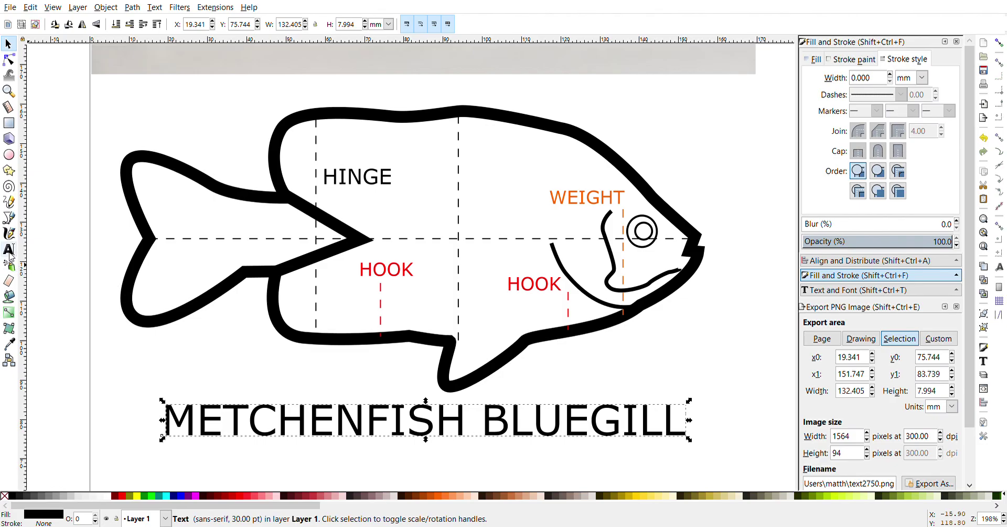
Step: Add 'BOTTOM FEEDER LURE' as the title's second line
click(686, 426)
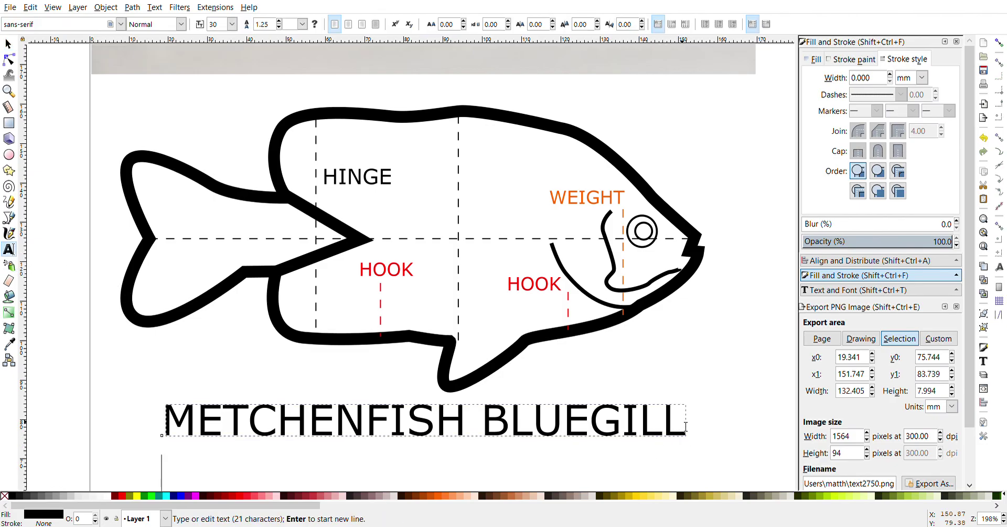
text(BOTTOM)
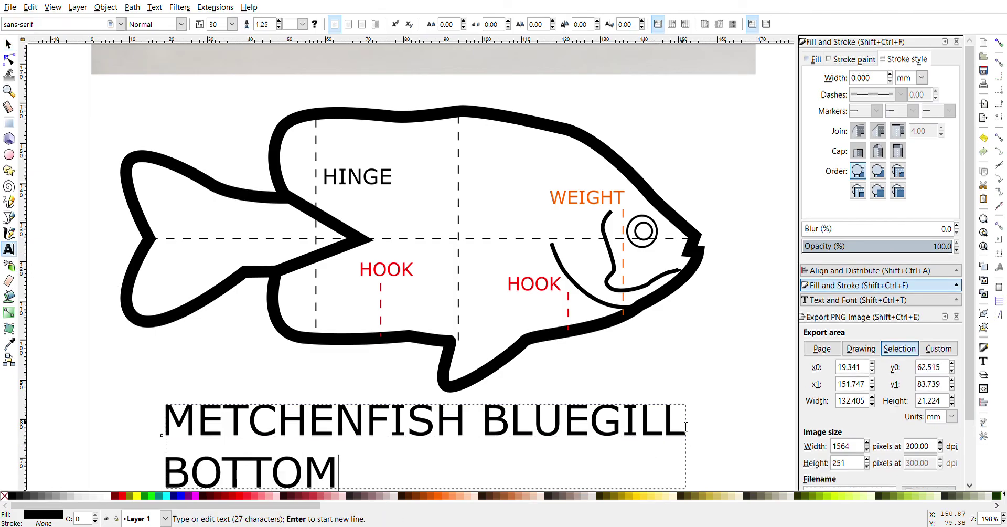
text( FEEDER LU)
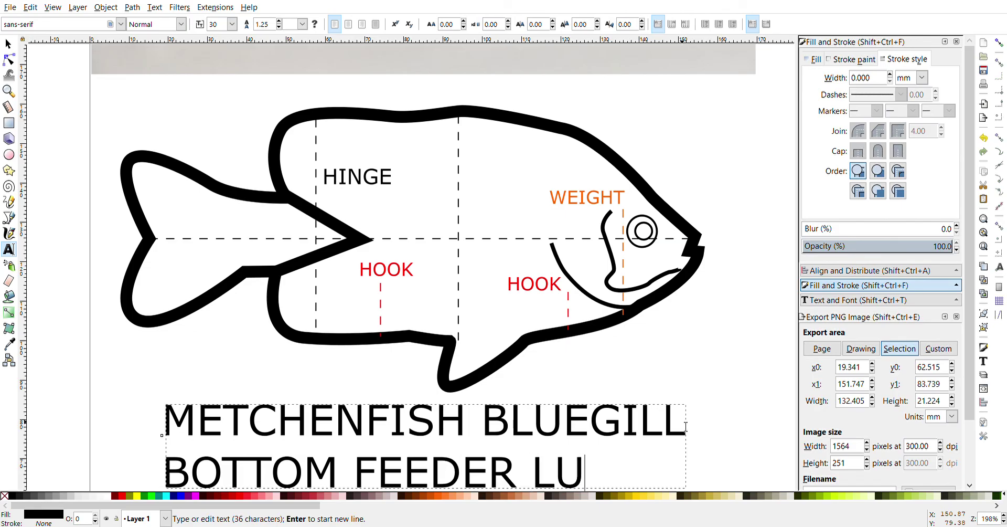
text(RE)
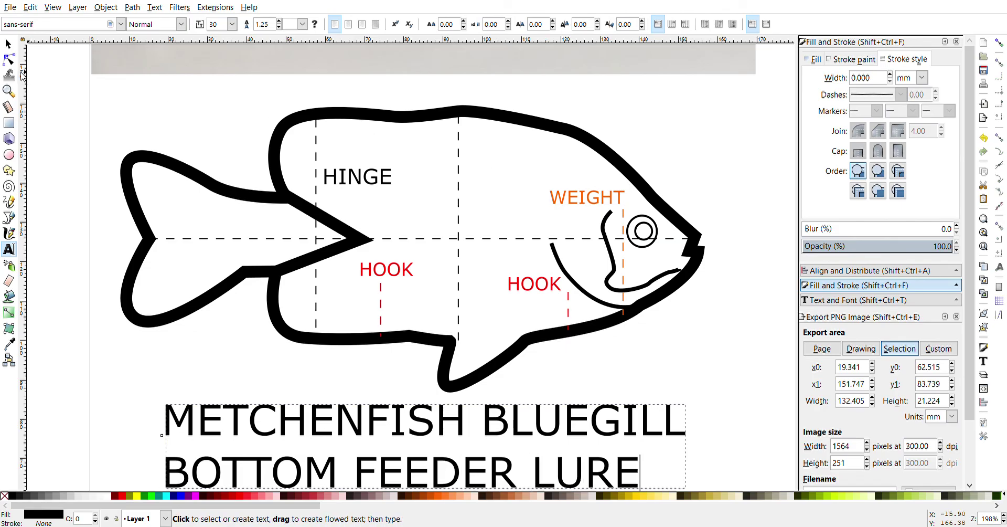
click(8, 44)
click(88, 111)
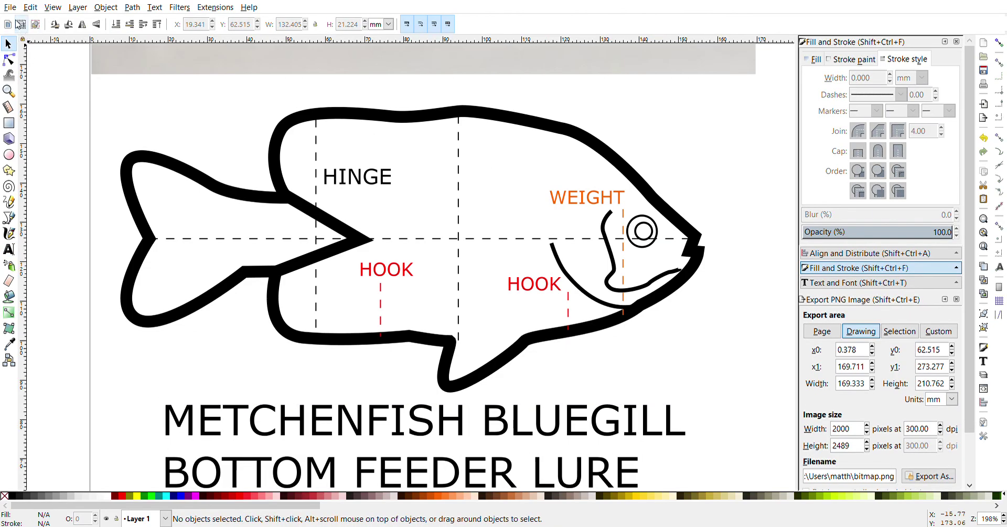